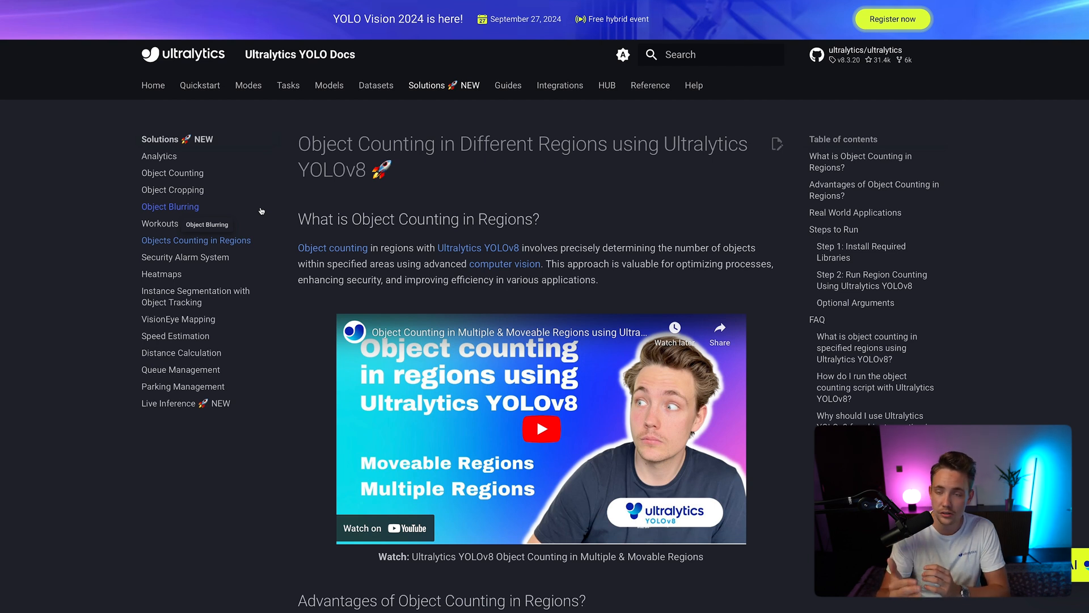
scroll(511, 289, down, 5)
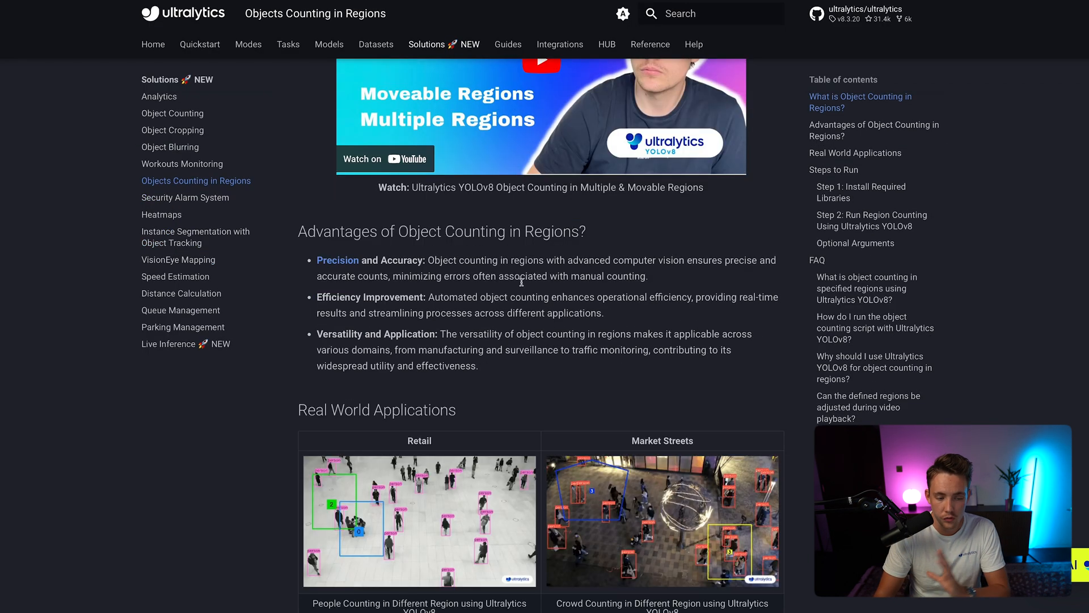
scroll(537, 289, down, 1)
scroll(464, 267, down, 1)
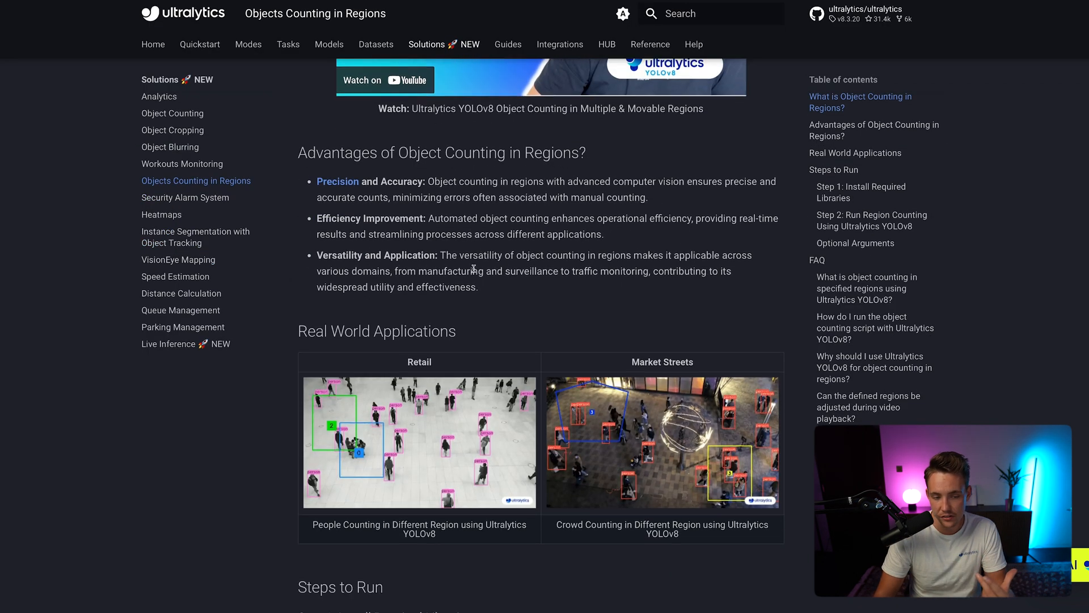
scroll(486, 270, down, 1)
scroll(586, 343, down, 1)
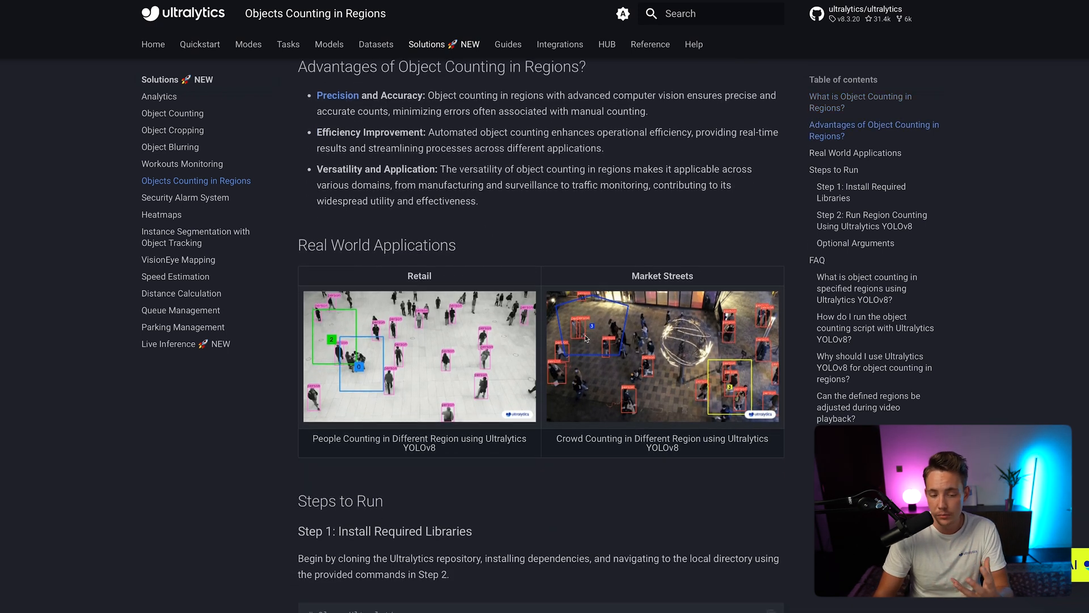
scroll(513, 318, down, 2)
scroll(512, 318, down, 1)
scroll(545, 332, down, 3)
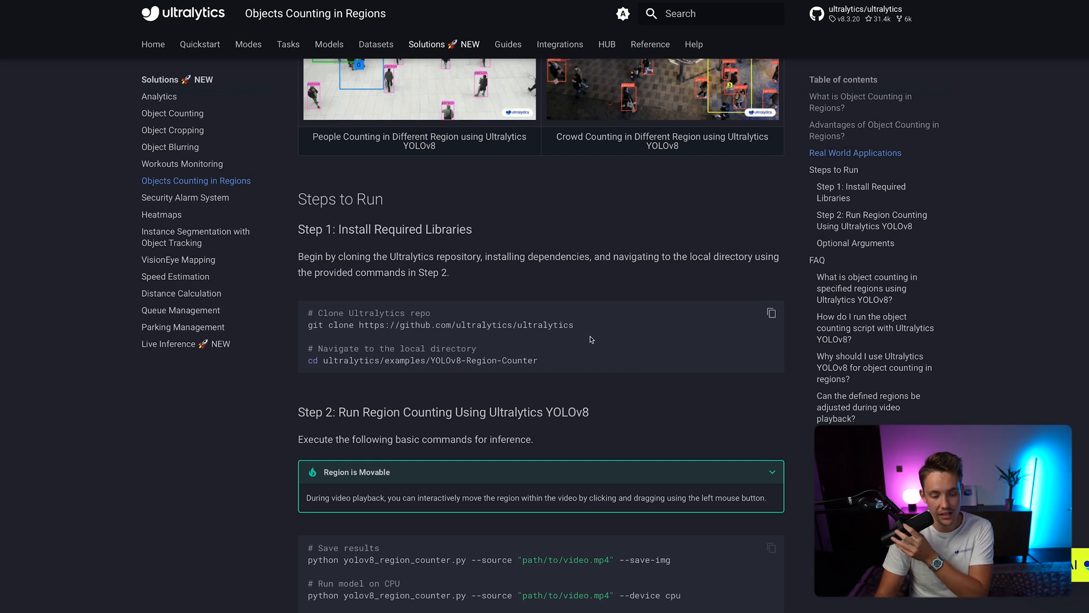
scroll(589, 339, down, 2)
scroll(535, 297, down, 1)
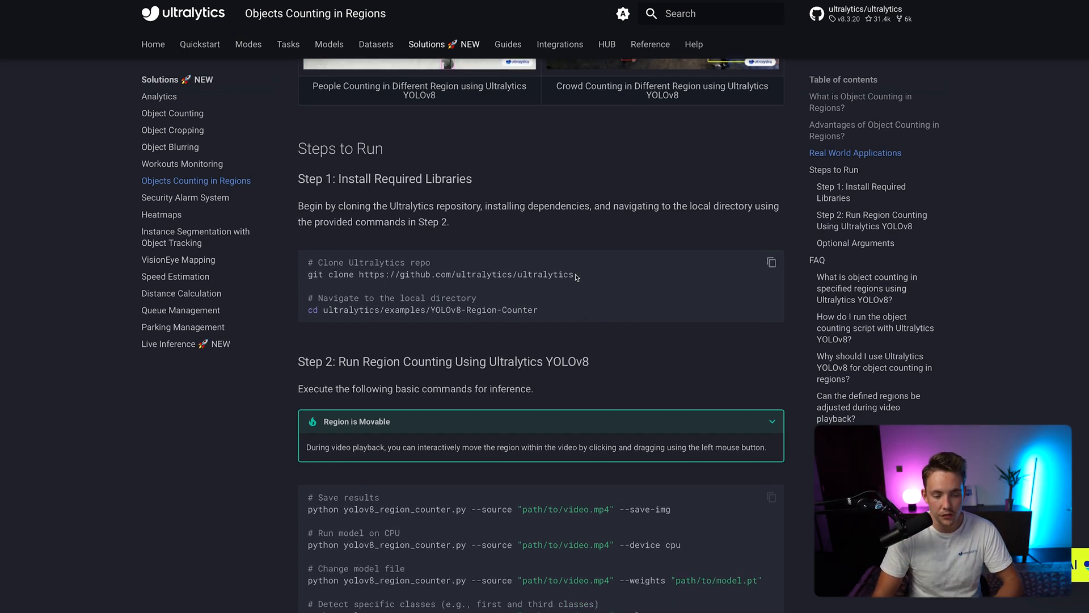
- Select the ultralytics repository URL inside the guide's git clone command
drag(575, 275, 355, 275)
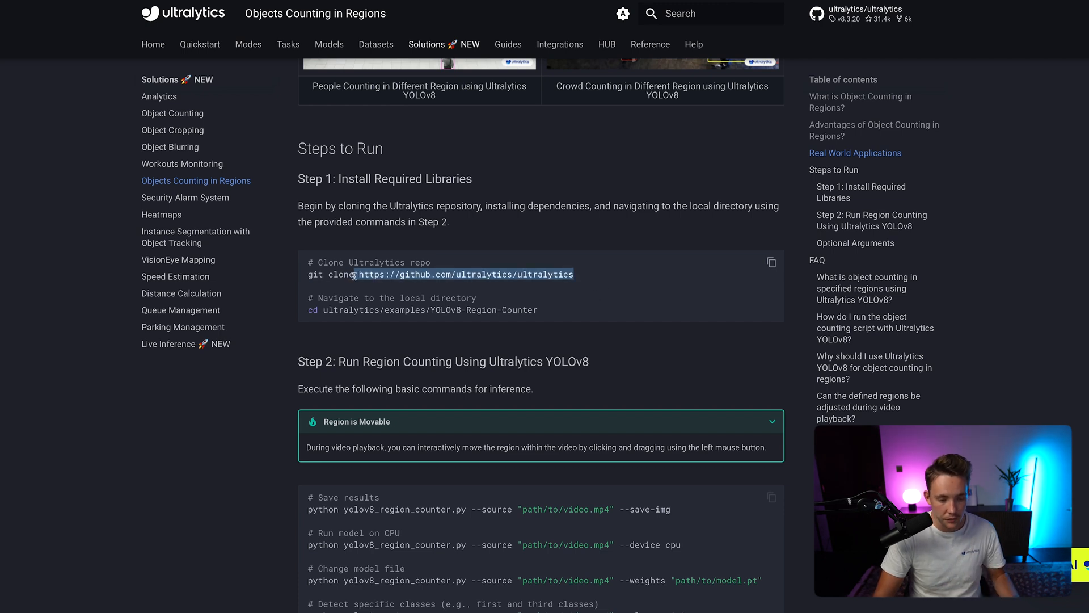
scroll(391, 298, down, 1)
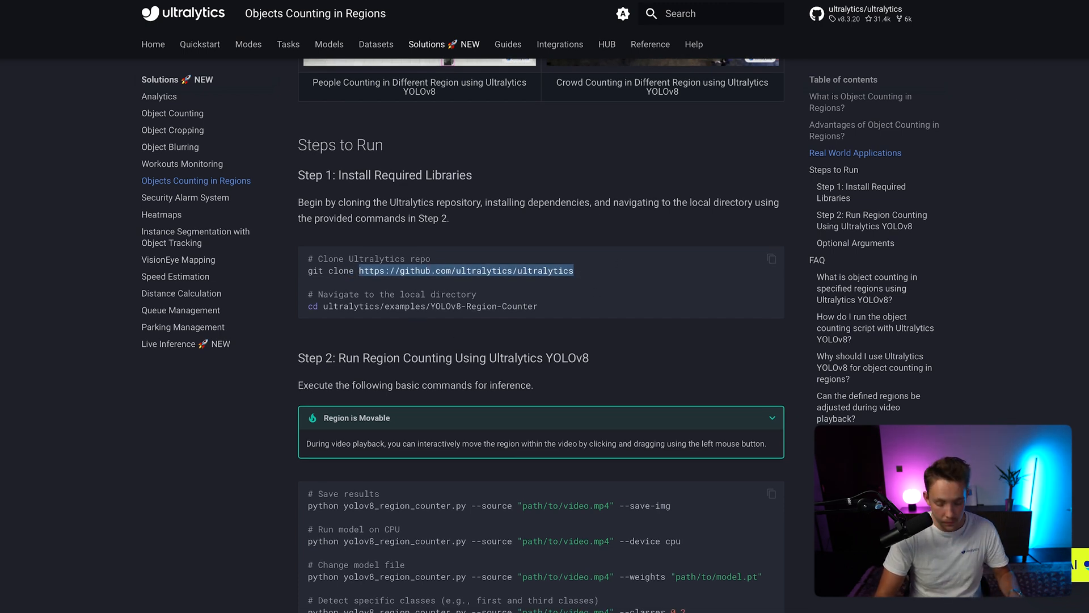
- Load the ultralytics repository in a new tab and navigate to examples/YOLOv8-Region-Counter
key(super+t)
key(super+v)
key(Return)
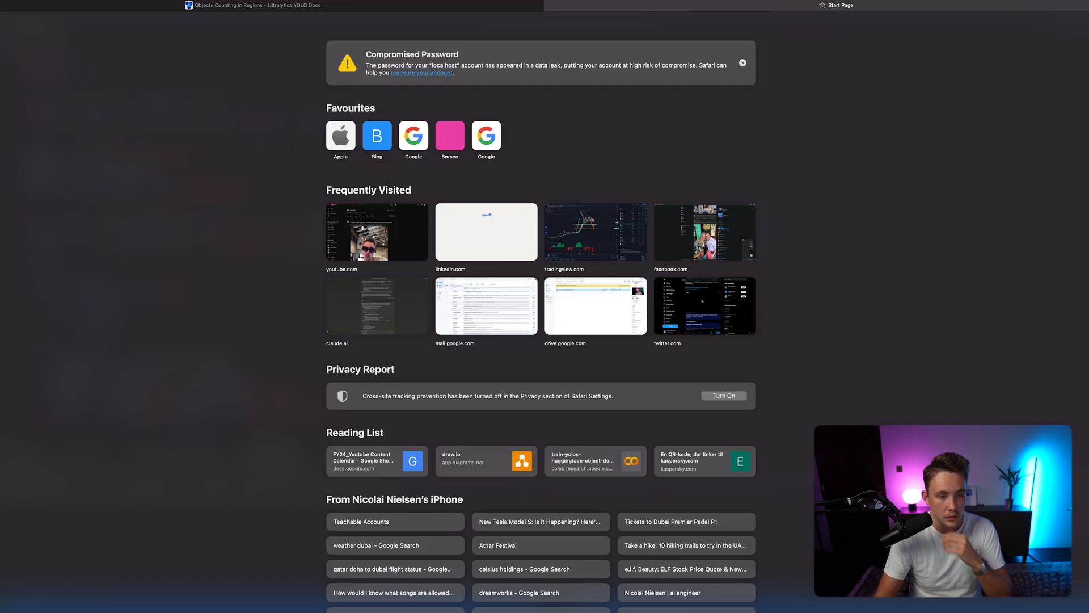
scroll(323, 230, down, 2)
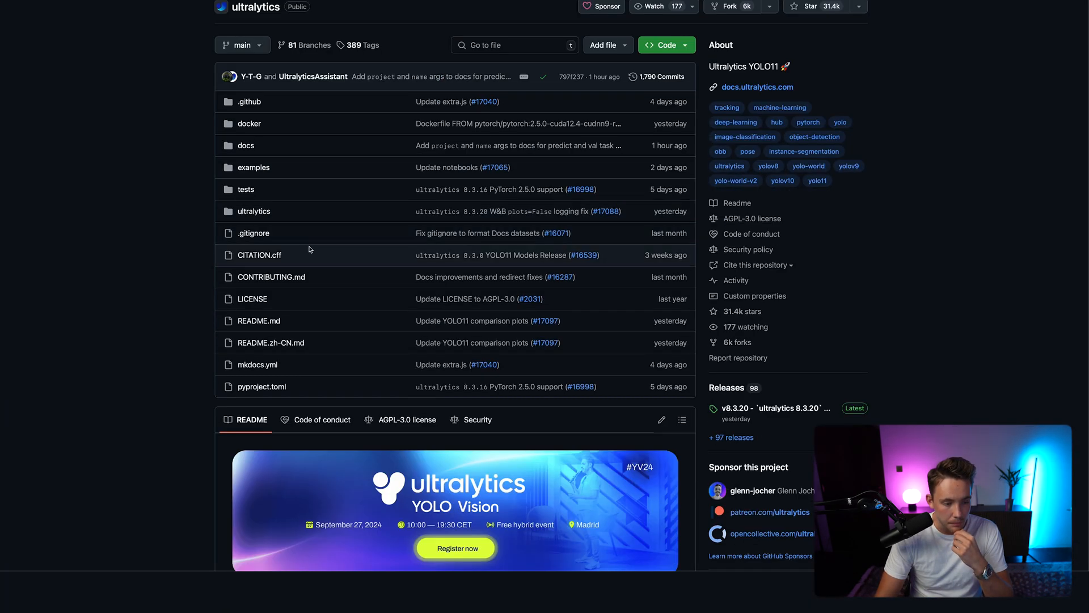
click(253, 168)
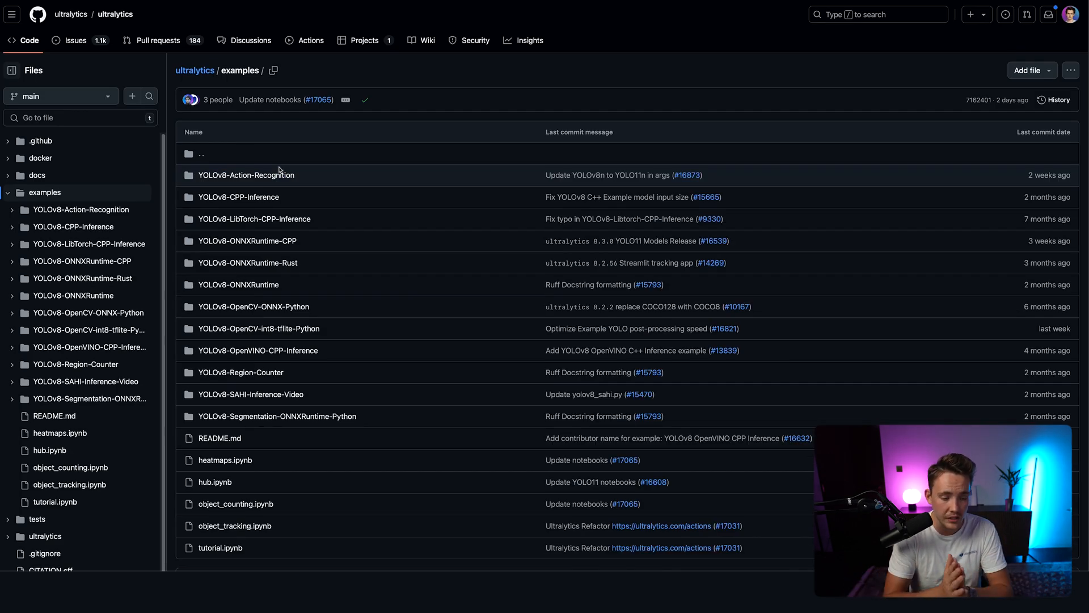
scroll(416, 282, down, 1)
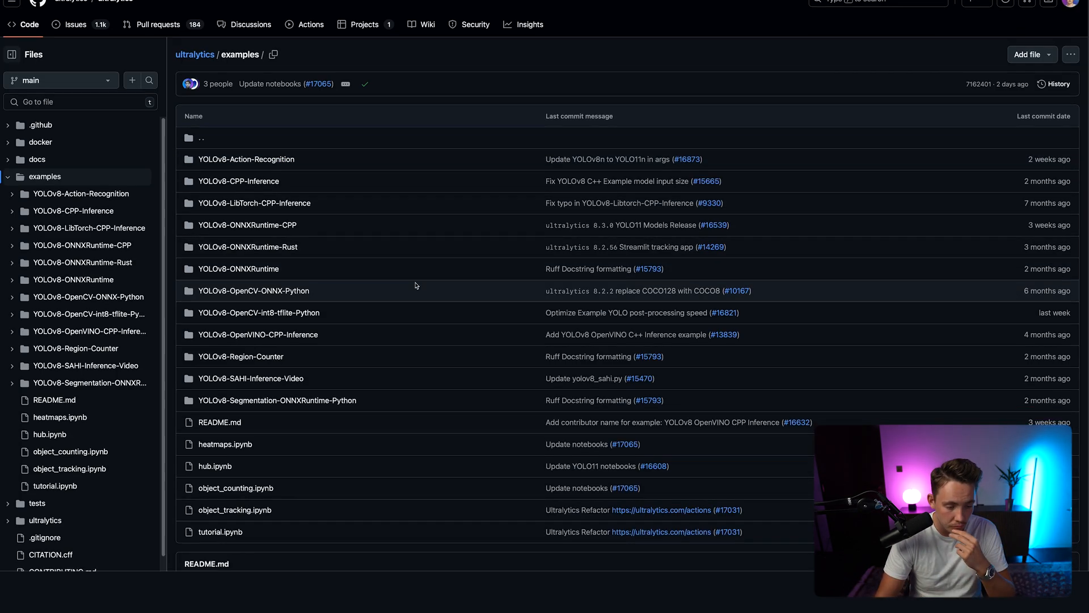
scroll(264, 358, down, 1)
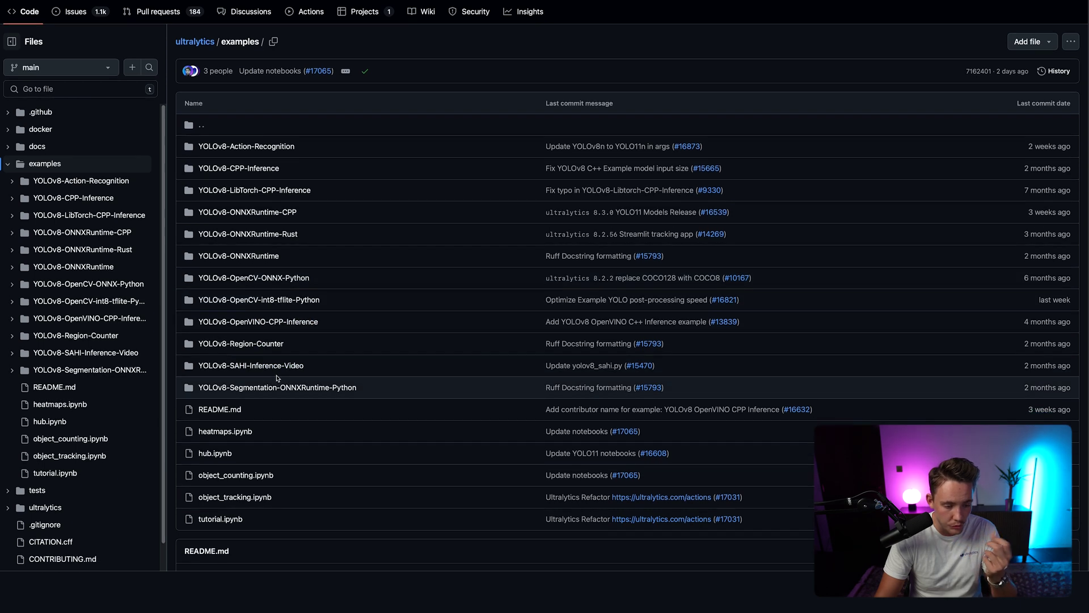
click(252, 344)
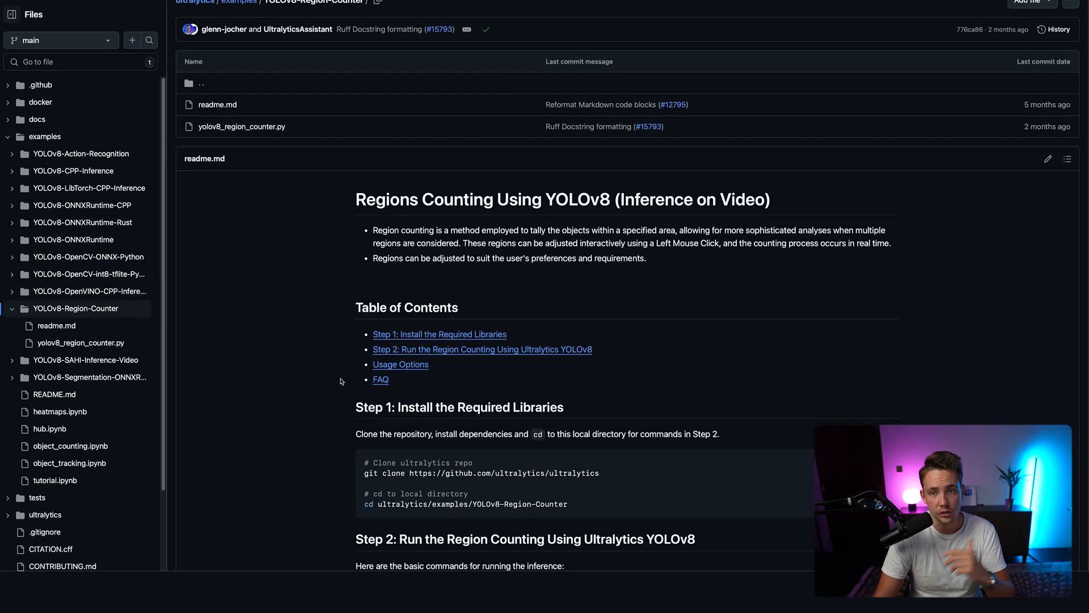
scroll(349, 362, down, 2)
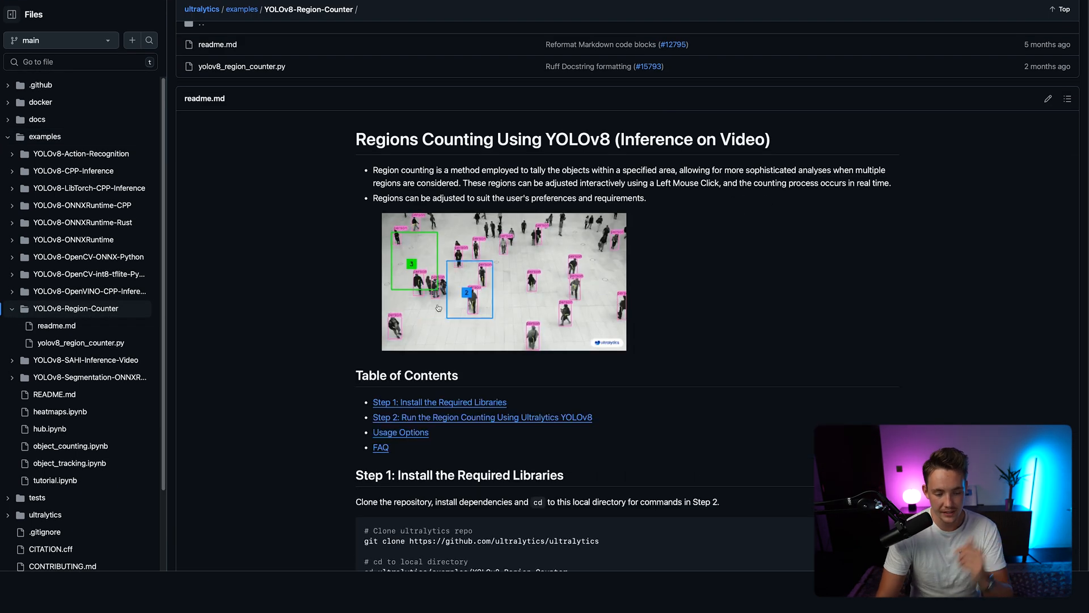
scroll(451, 314, down, 3)
scroll(474, 350, down, 2)
scroll(474, 348, down, 2)
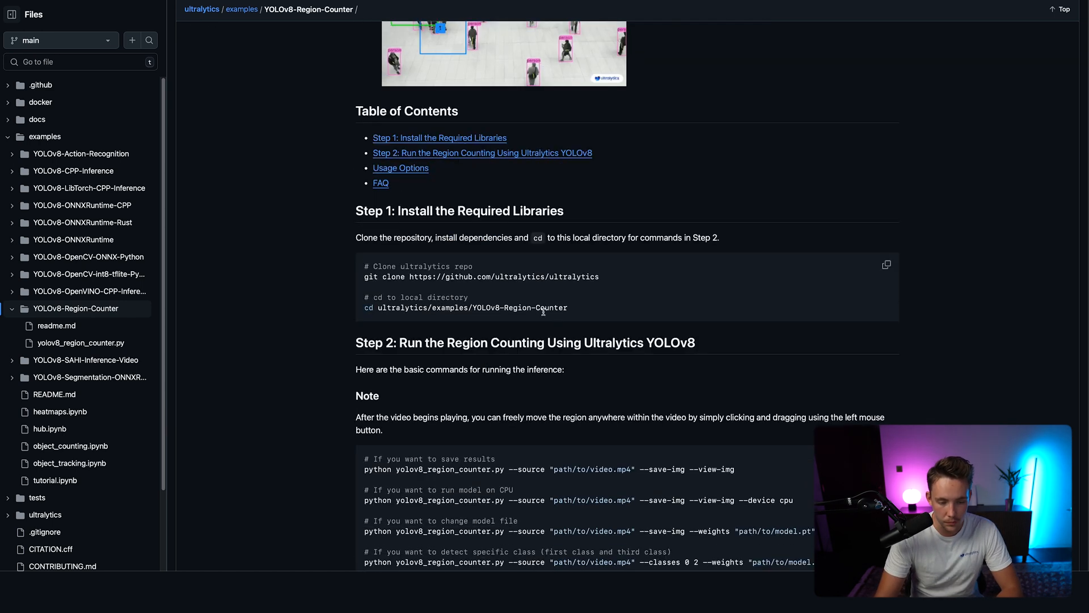
scroll(537, 353, down, 2)
scroll(536, 354, down, 1)
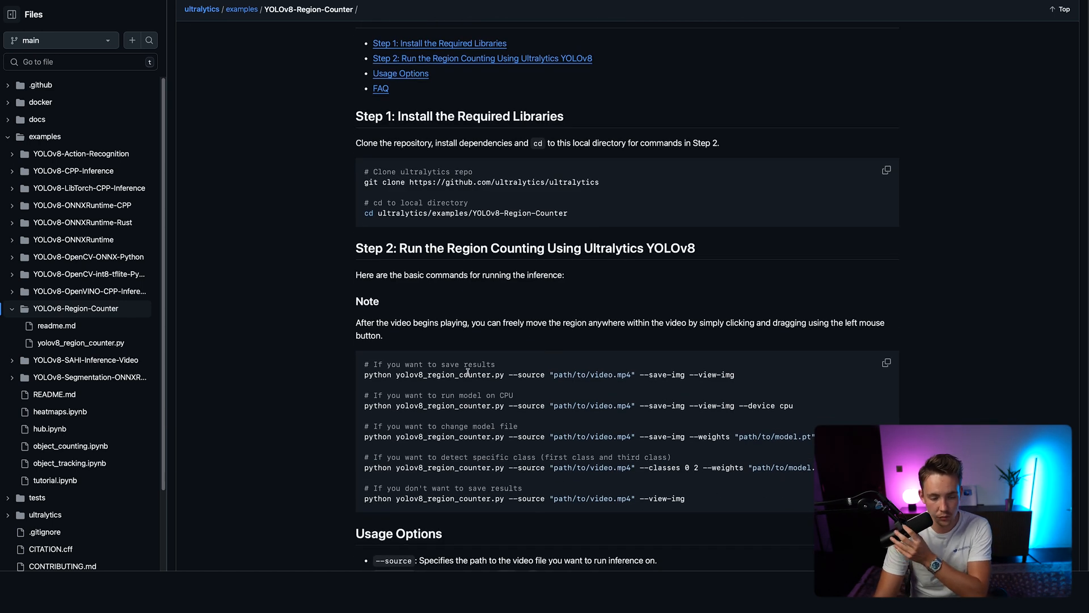
scroll(489, 322, up, 10)
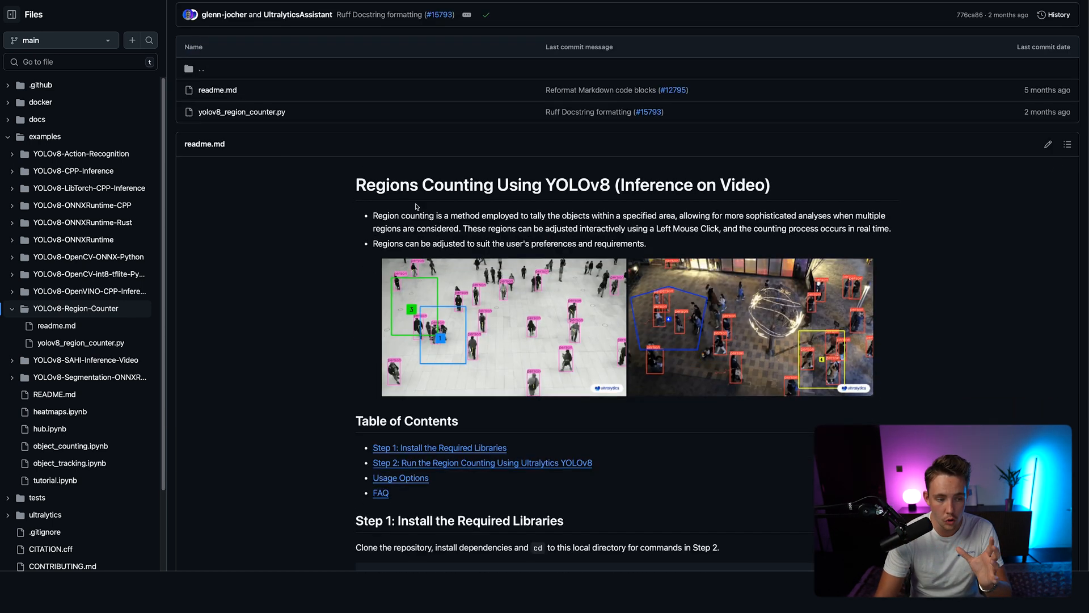
- View yolov8_region_counter.py on GitHub, highlighting its first counting region and import lines
click(281, 113)
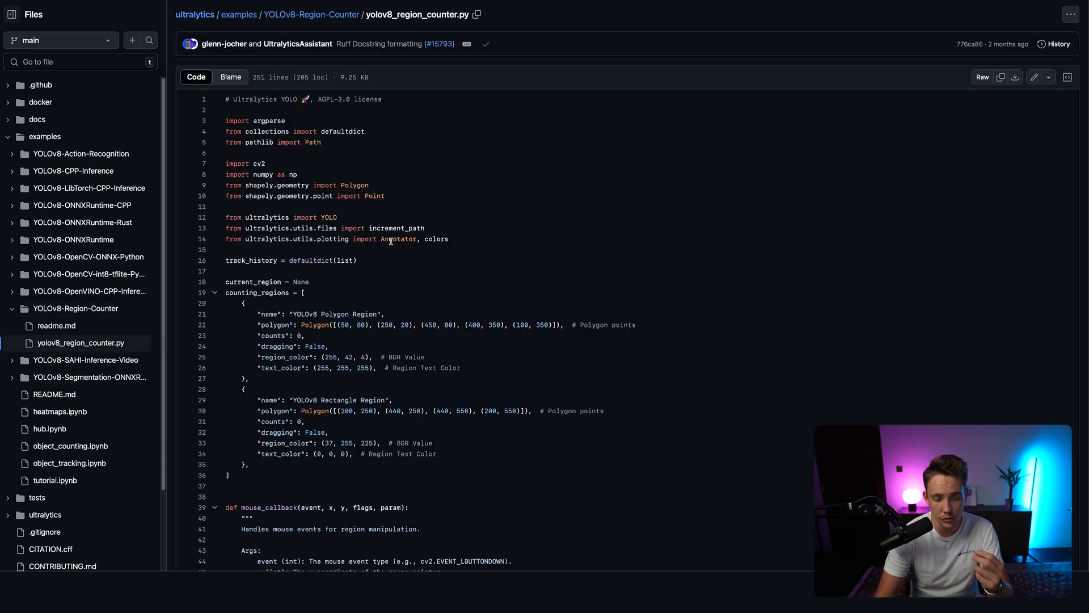
scroll(455, 335, down, 1)
scroll(430, 328, down, 1)
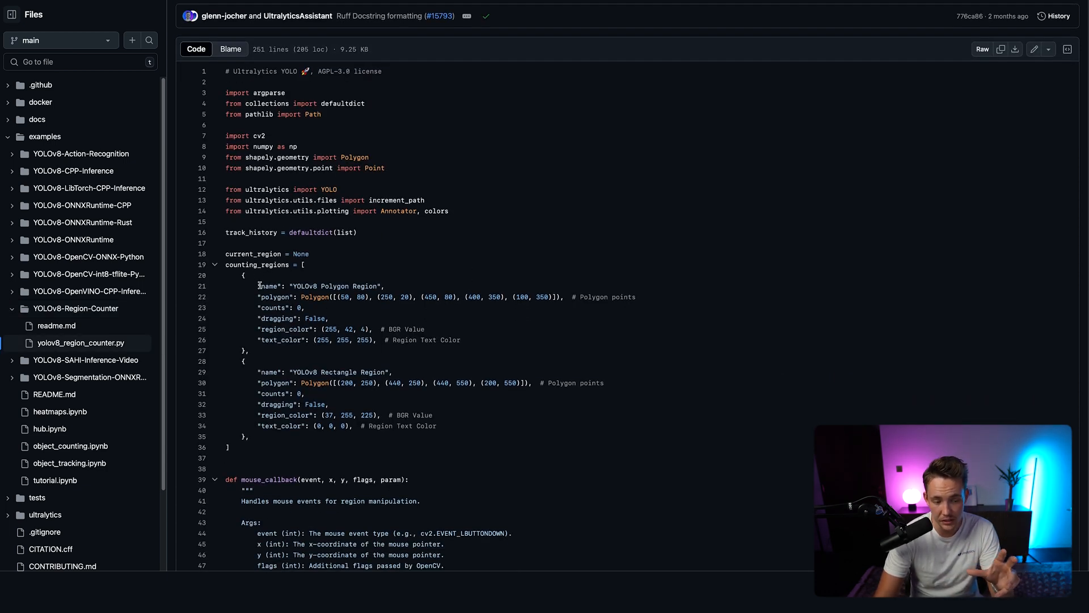
drag(255, 280, 461, 337)
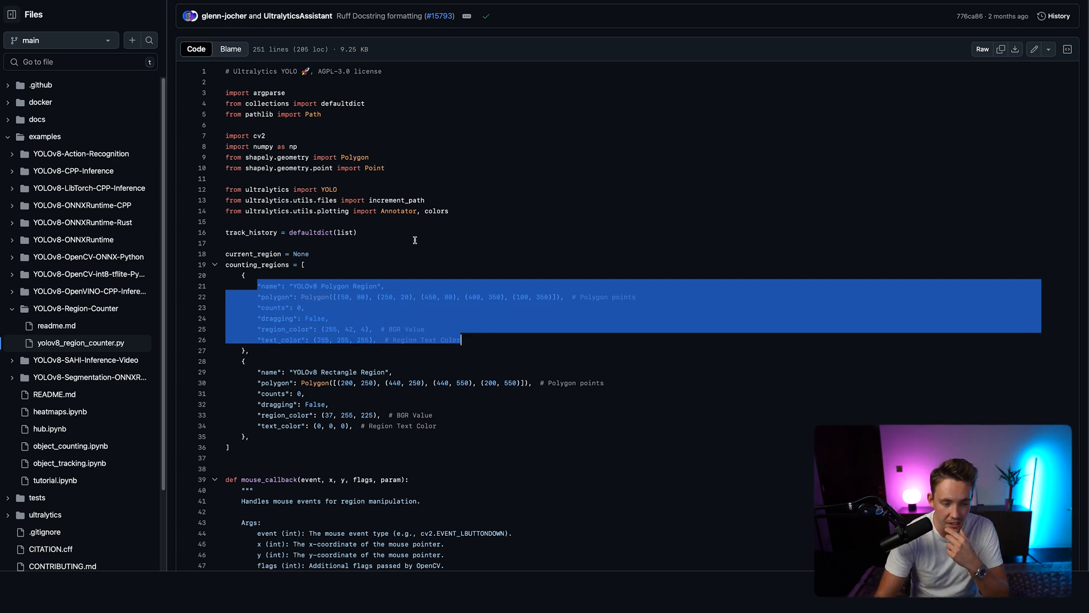
drag(502, 212, 223, 92)
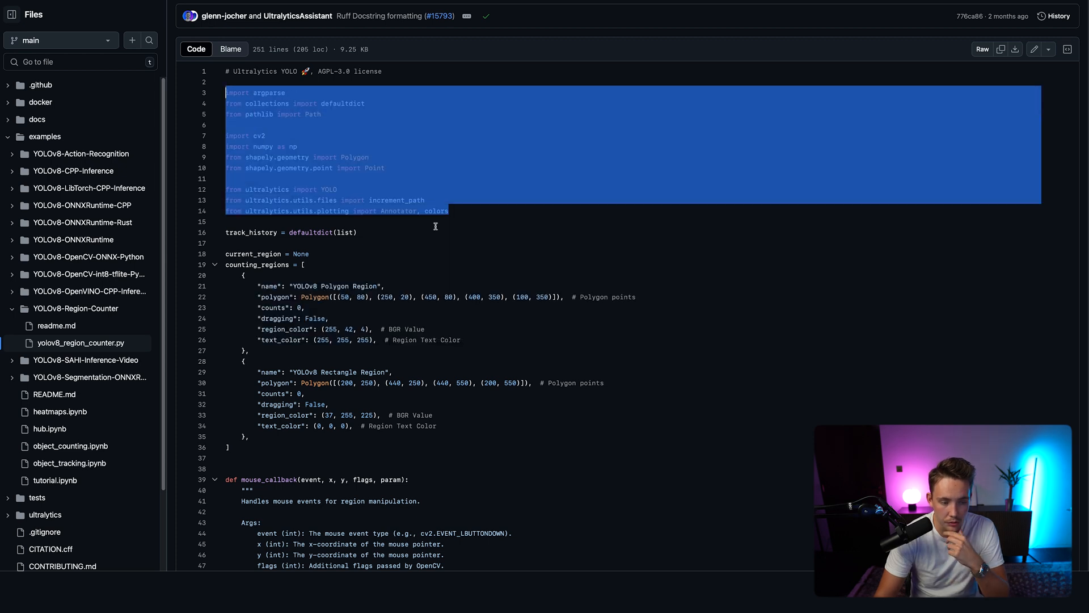
scroll(476, 304, down, 1)
scroll(472, 311, down, 1)
scroll(467, 315, down, 1)
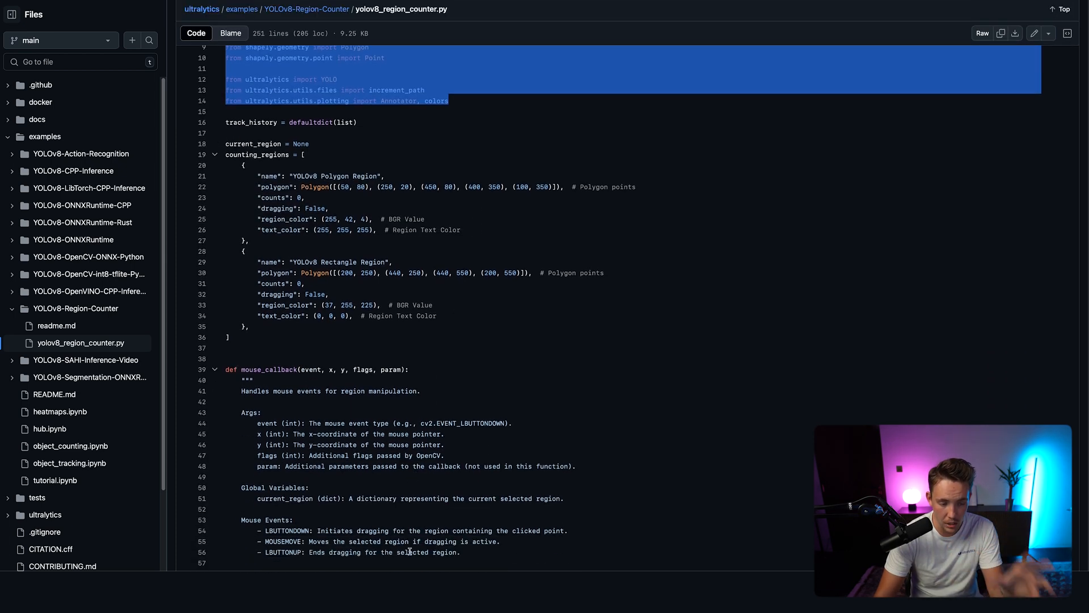
scroll(443, 391, down, 2)
scroll(404, 442, down, 5)
scroll(396, 438, down, 2)
scroll(396, 438, down, 2)
scroll(353, 405, down, 1)
scroll(354, 405, down, 1)
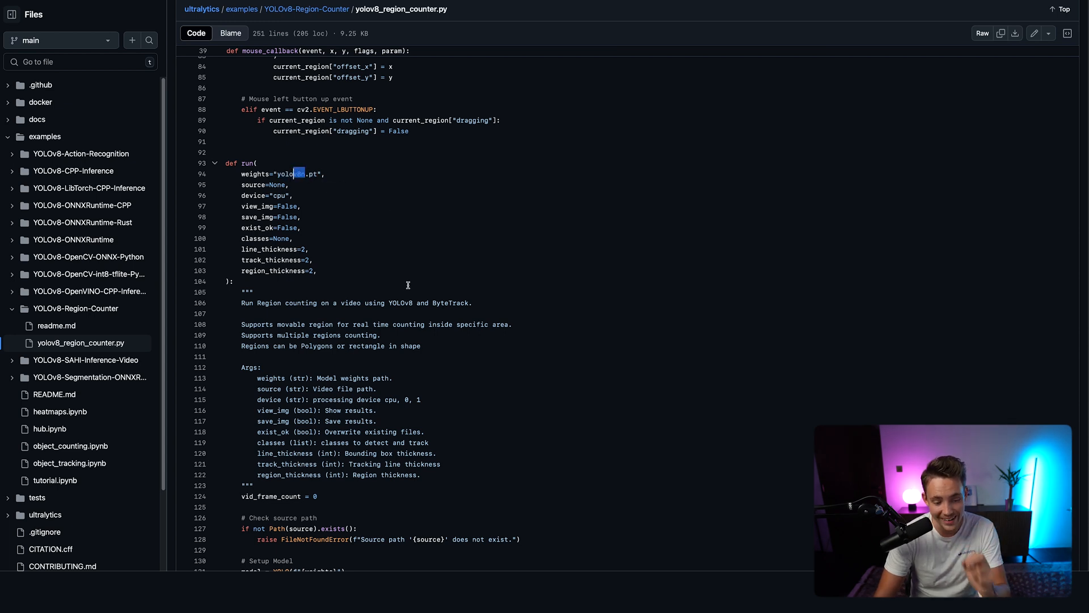
scroll(407, 286, down, 2)
scroll(408, 289, down, 2)
scroll(391, 340, down, 8)
scroll(402, 387, down, 3)
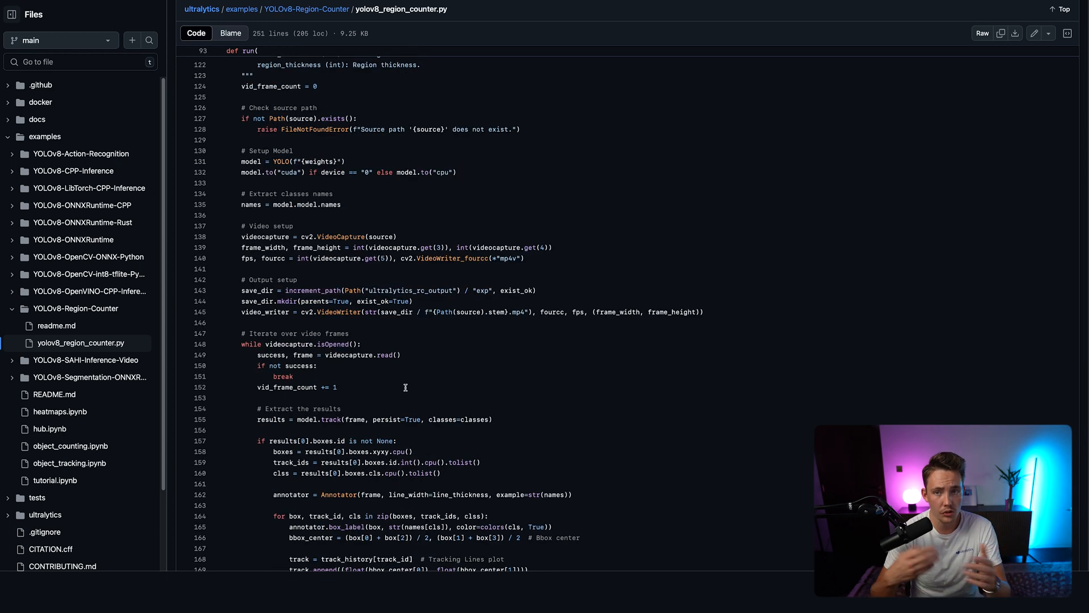
scroll(586, 447, down, 4)
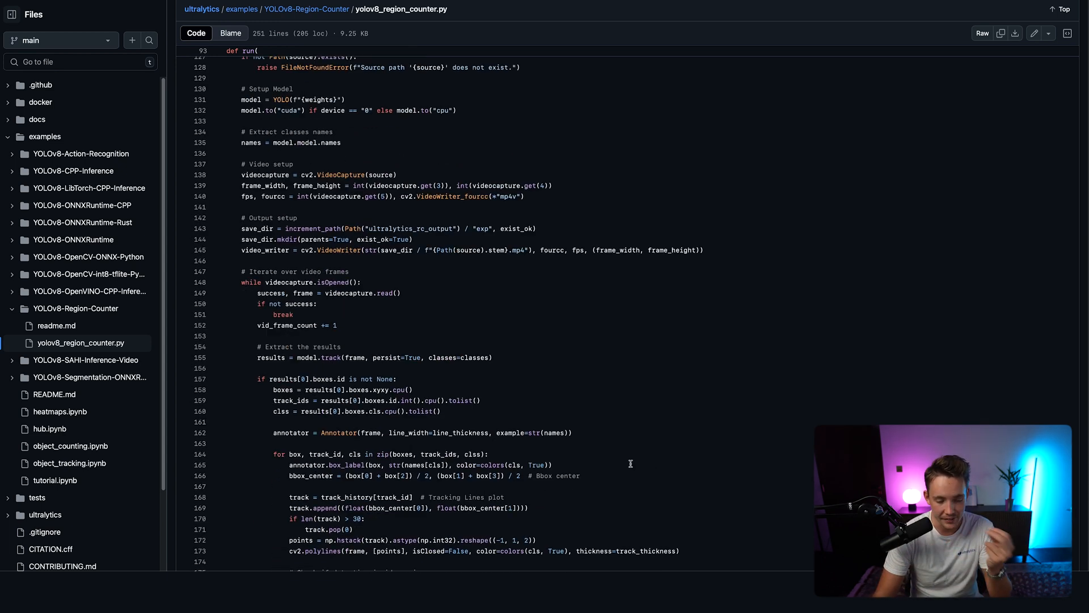
scroll(587, 446, down, 2)
scroll(595, 445, down, 4)
scroll(554, 448, down, 2)
scroll(548, 447, down, 7)
scroll(546, 446, down, 4)
scroll(545, 445, down, 5)
scroll(460, 407, up, 3)
scroll(358, 349, up, 1)
scroll(378, 313, up, 5)
scroll(388, 314, up, 2)
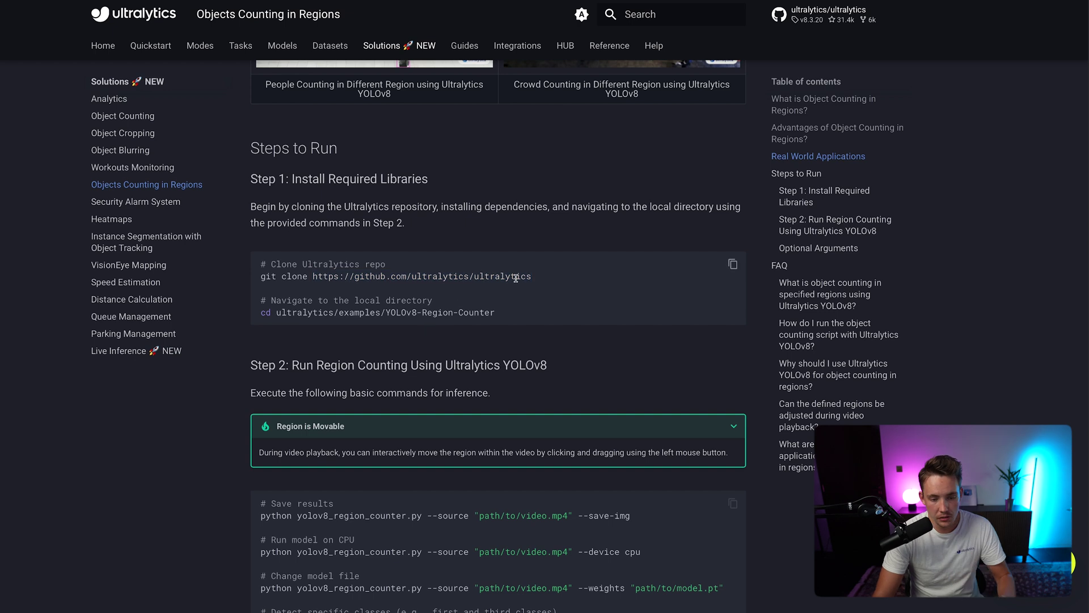
- Empty counting.py and run the copied git clone of the Ultralytics repository in the terminal
drag(538, 281, 255, 279)
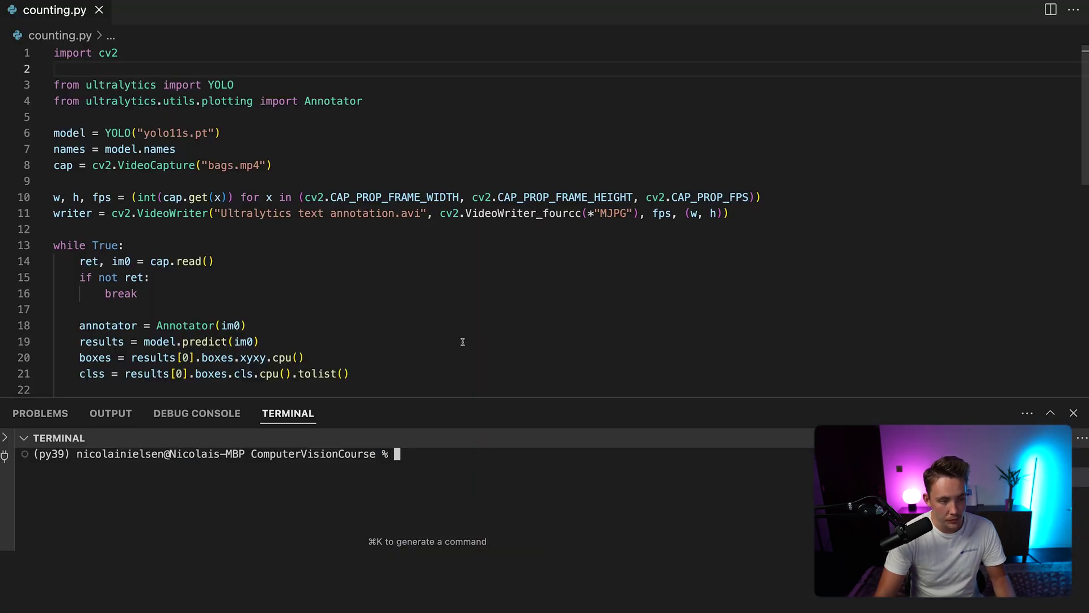
click(262, 341)
key(super+a)
key(BackSpace)
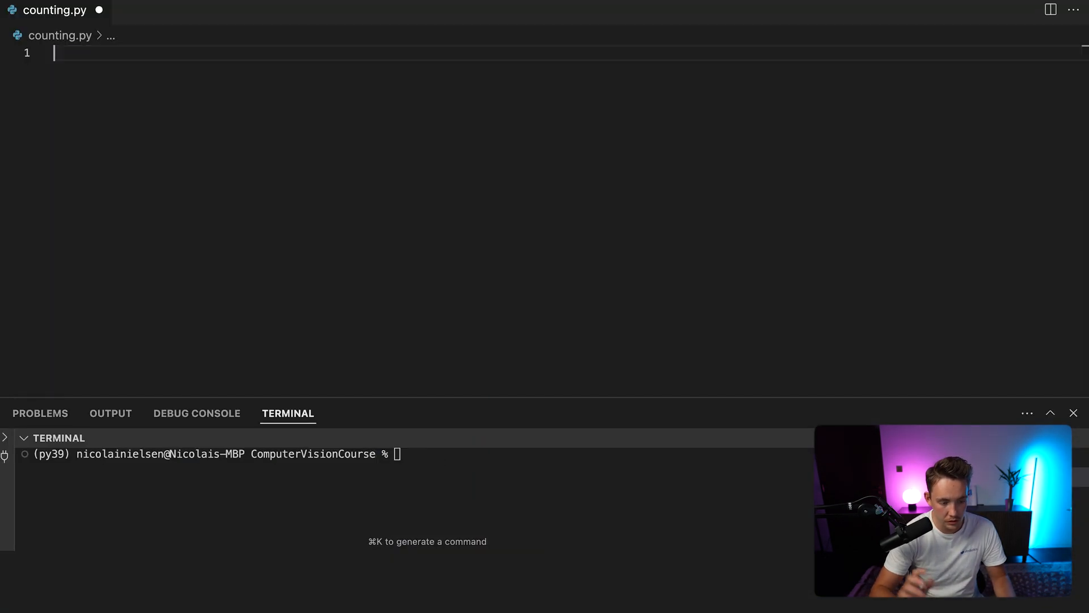
click(522, 473)
text(git clone https://github.com/ultralytics/ultralytics)
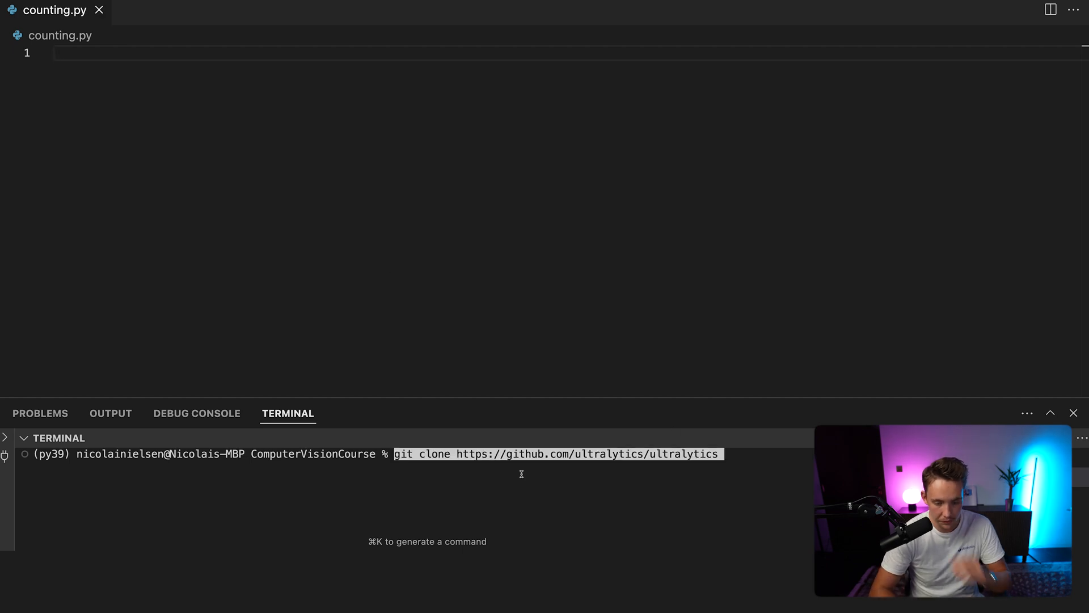
key(Return)
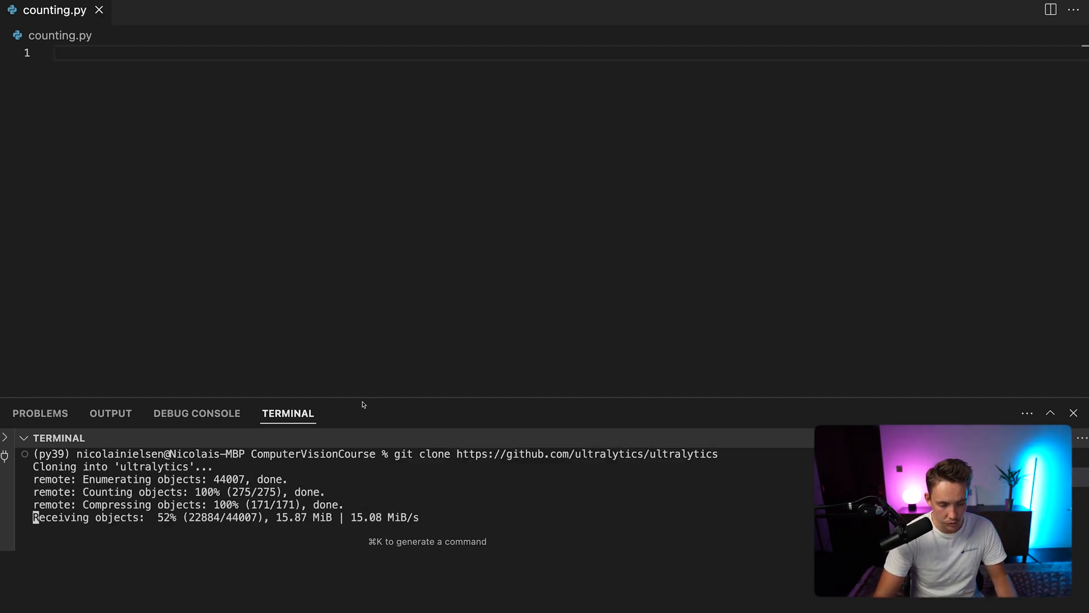
- Copy the cd command from the docs, enter ultralytics/examples/YOLOv8-Region-Counter and list its files
key(super+Tab)
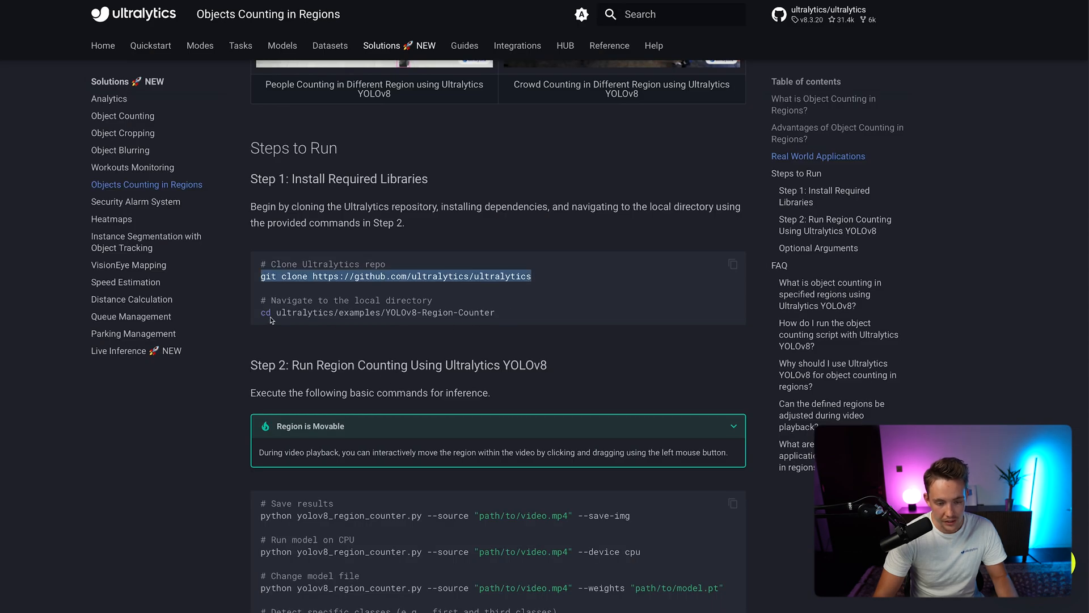
drag(529, 312, 263, 312)
key(super+Tab)
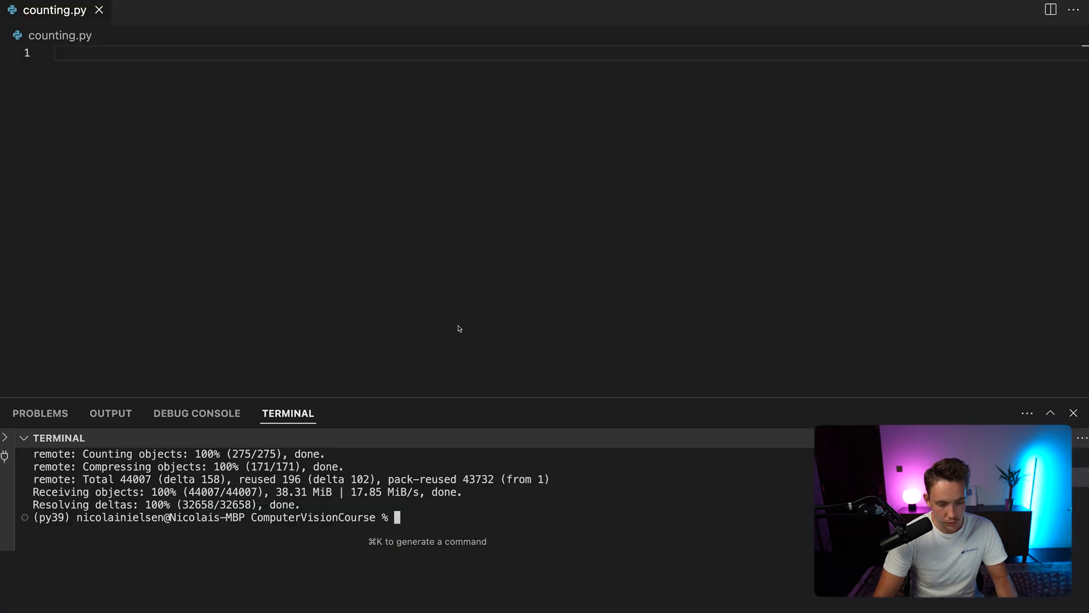
text(cd ultralytics/examples/YOLOv8-Region-Counter)
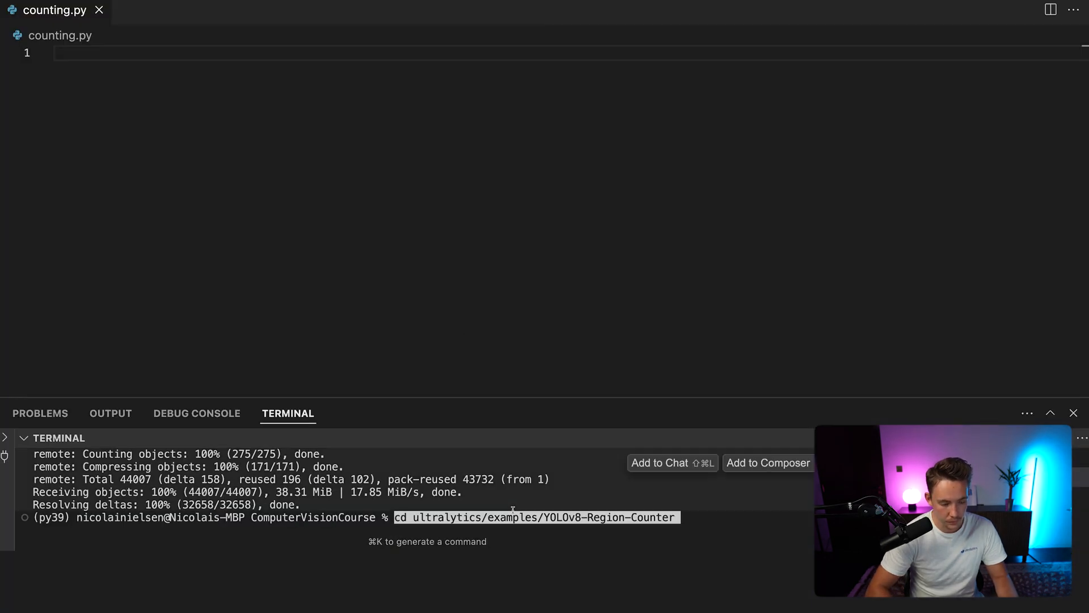
key(Return)
text(ls)
key(Return)
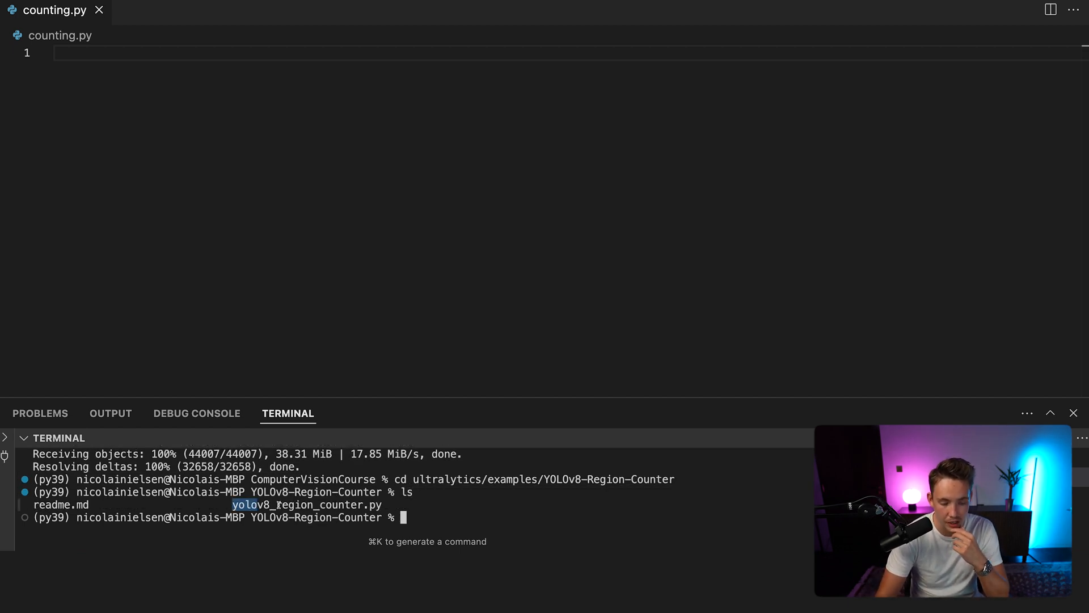
- Select the docs' region counter run command with its source video and model-weights options
drag(291, 504, 387, 505)
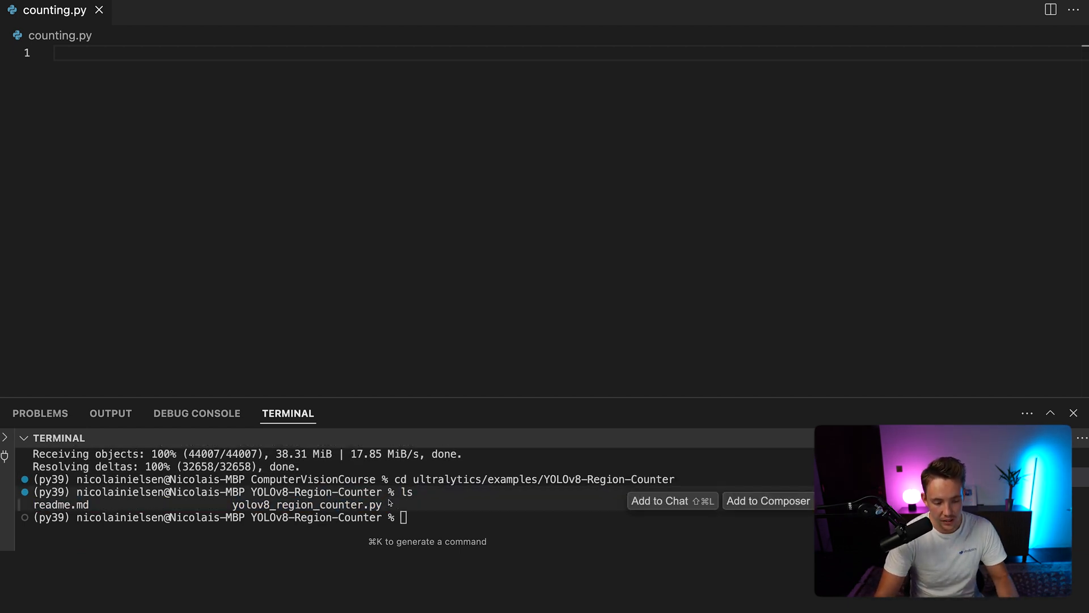
key(super+Tab)
scroll(419, 441, down, 1)
scroll(459, 468, down, 1)
scroll(490, 486, down, 1)
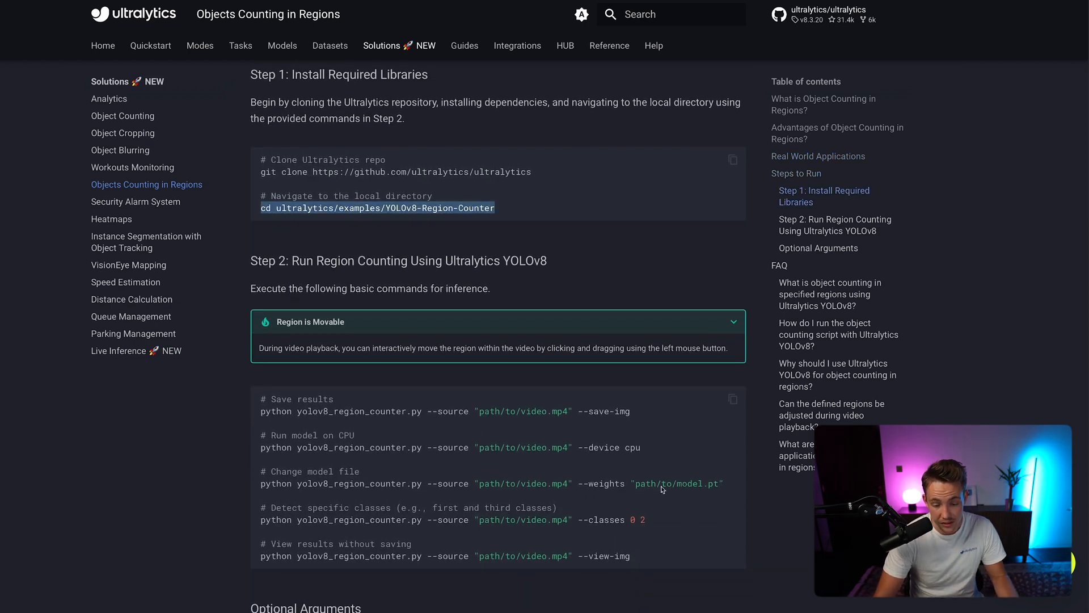
drag(428, 483, 527, 482)
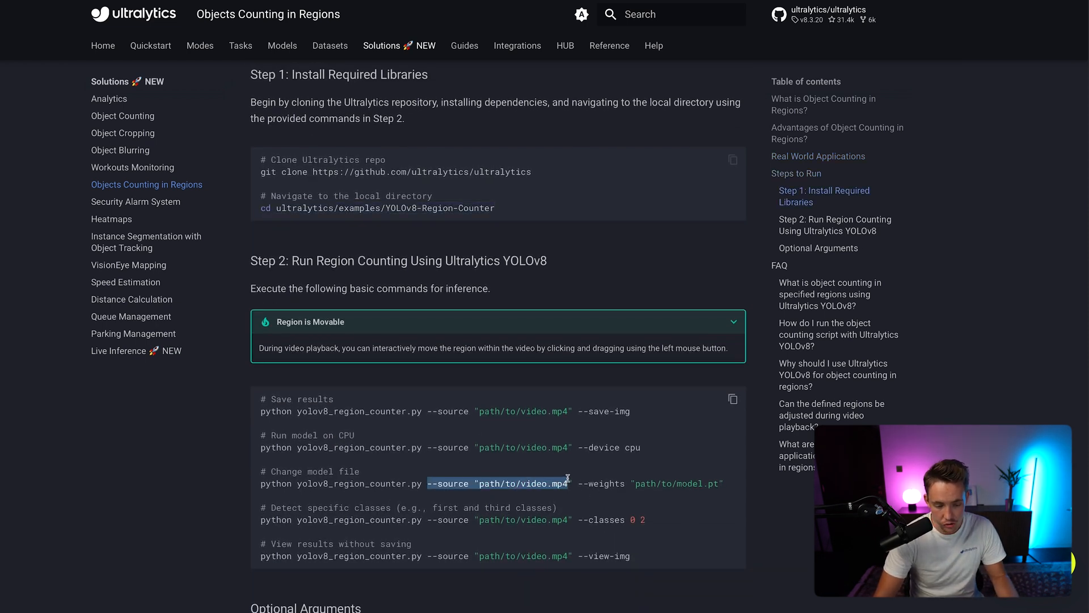
drag(720, 483, 260, 483)
key(super+c)
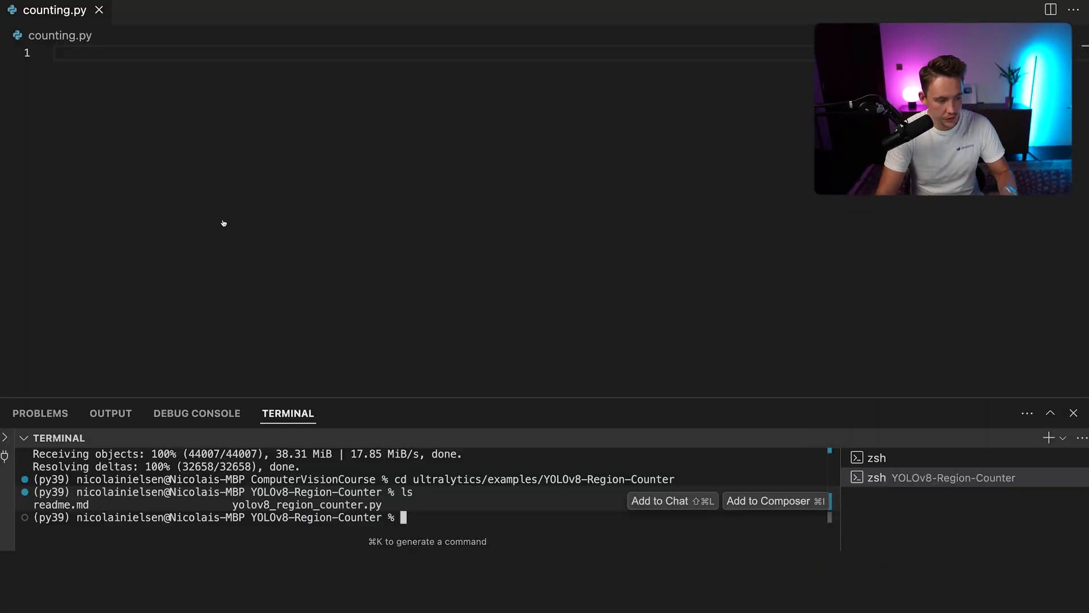
- Expand ultralytics/examples/YOLOv8-Region-Counter in the file tree and view the script's --view-img argument
key(ctrl+b)
scroll(149, 251, up, 5)
scroll(143, 255, up, 5)
scroll(73, 141, up, 2)
scroll(76, 149, up, 4)
scroll(85, 165, up, 4)
scroll(79, 332, down, 6)
click(78, 324)
scroll(82, 311, down, 2)
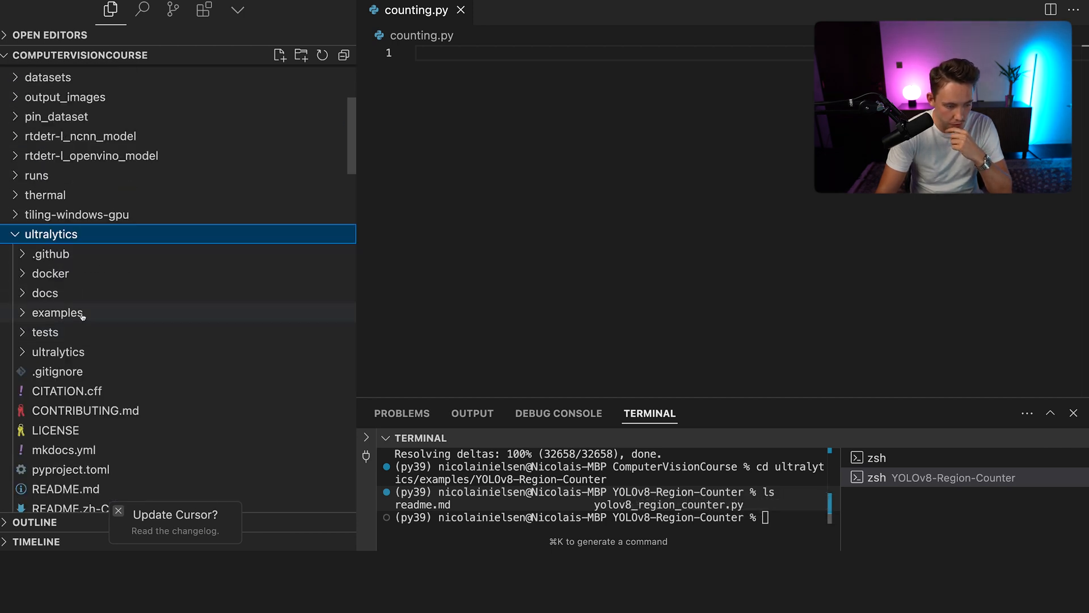
scroll(85, 308, down, 1)
click(89, 273)
scroll(139, 318, down, 3)
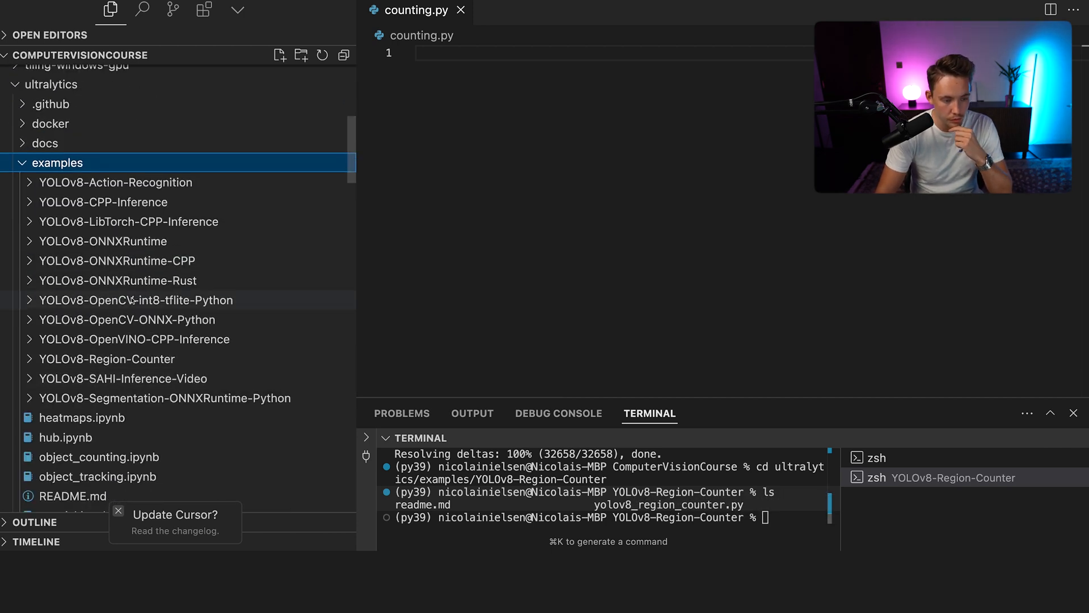
click(174, 361)
scroll(143, 360, down, 2)
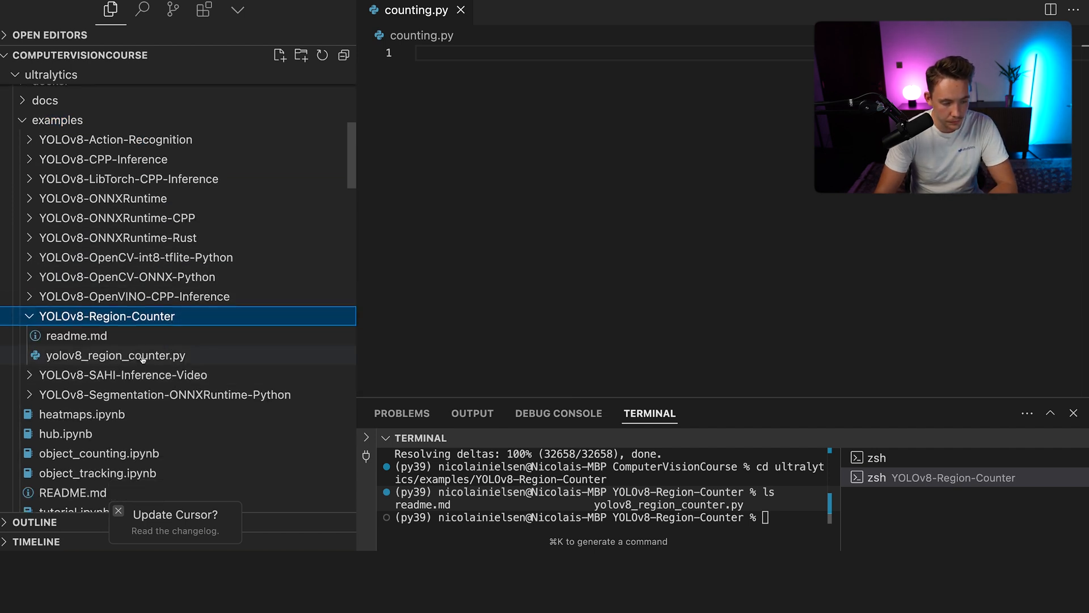
click(178, 360)
scroll(612, 261, down, 5)
scroll(612, 261, down, 2)
scroll(612, 261, down, 1)
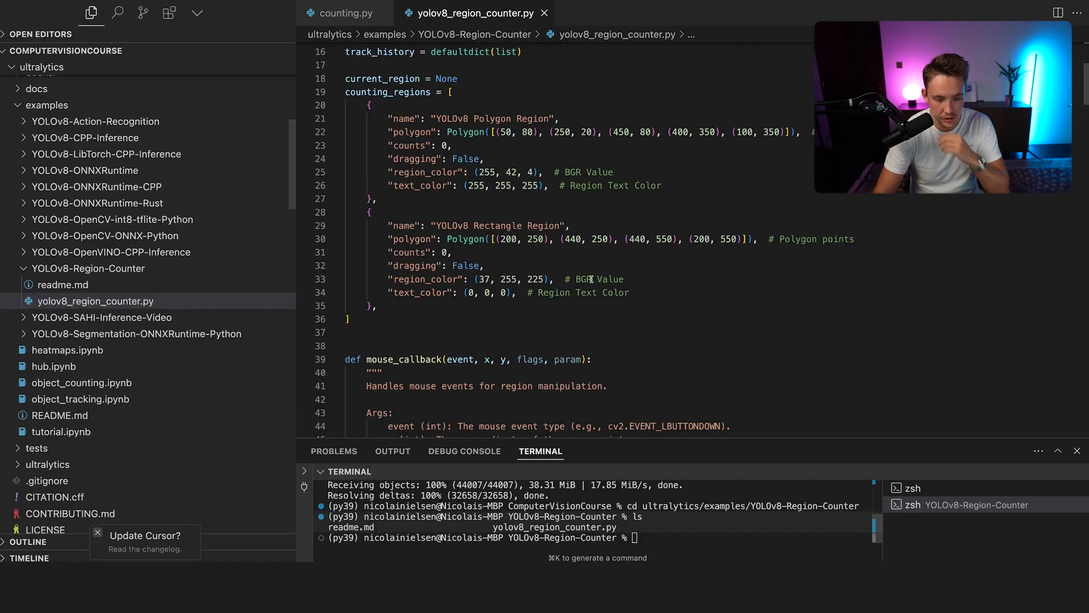
scroll(347, 271, down, 1)
scroll(350, 307, down, 5)
scroll(350, 311, down, 5)
scroll(349, 313, down, 5)
scroll(350, 313, down, 4)
scroll(345, 316, down, 6)
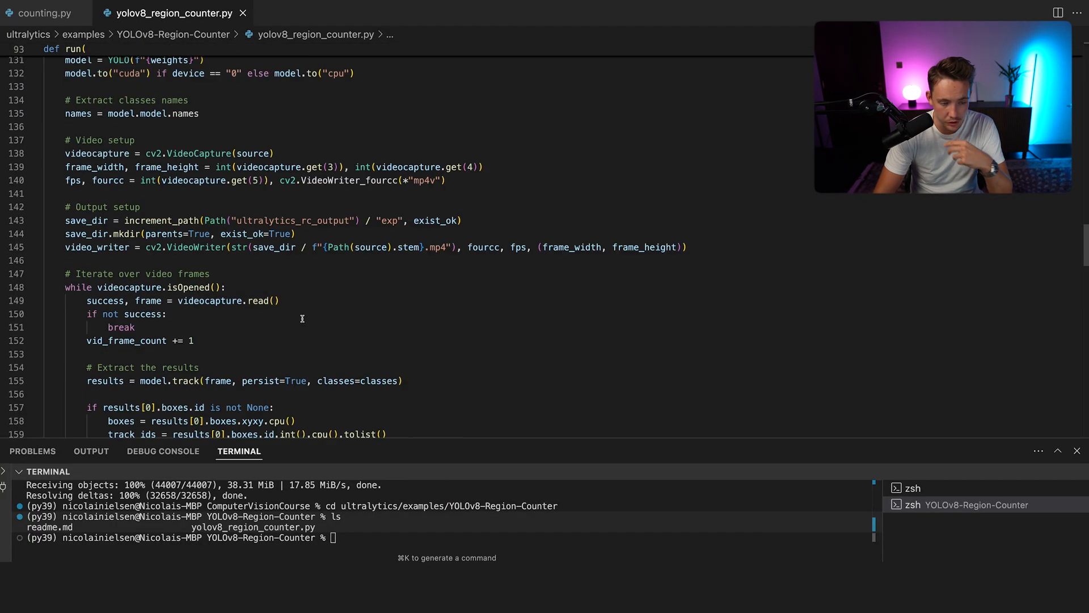
scroll(336, 322, down, 2)
scroll(331, 325, down, 1)
scroll(342, 332, down, 5)
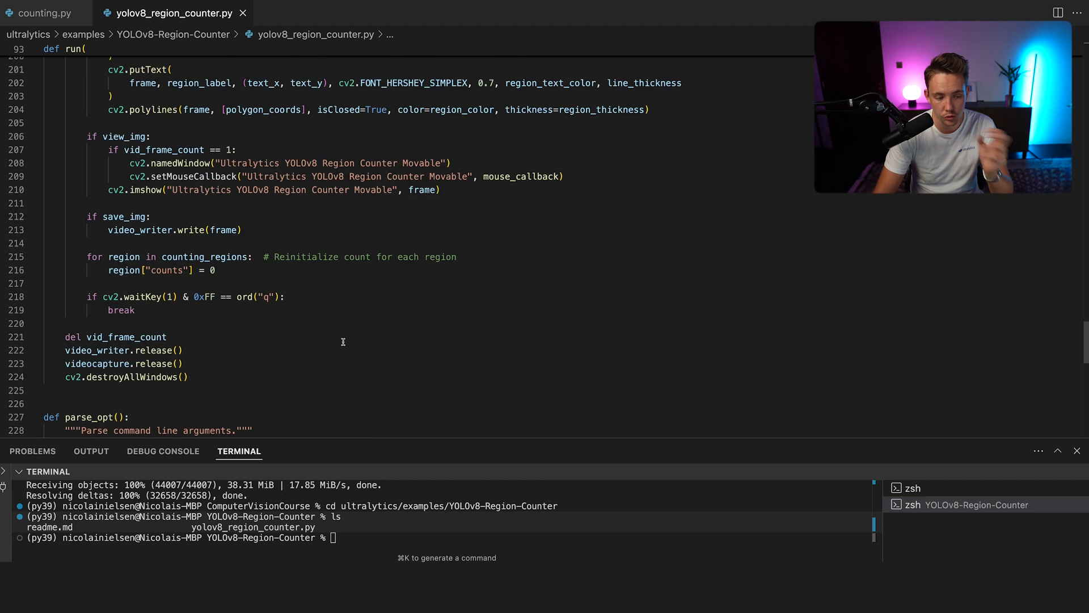
scroll(341, 340, down, 6)
scroll(336, 341, up, 3)
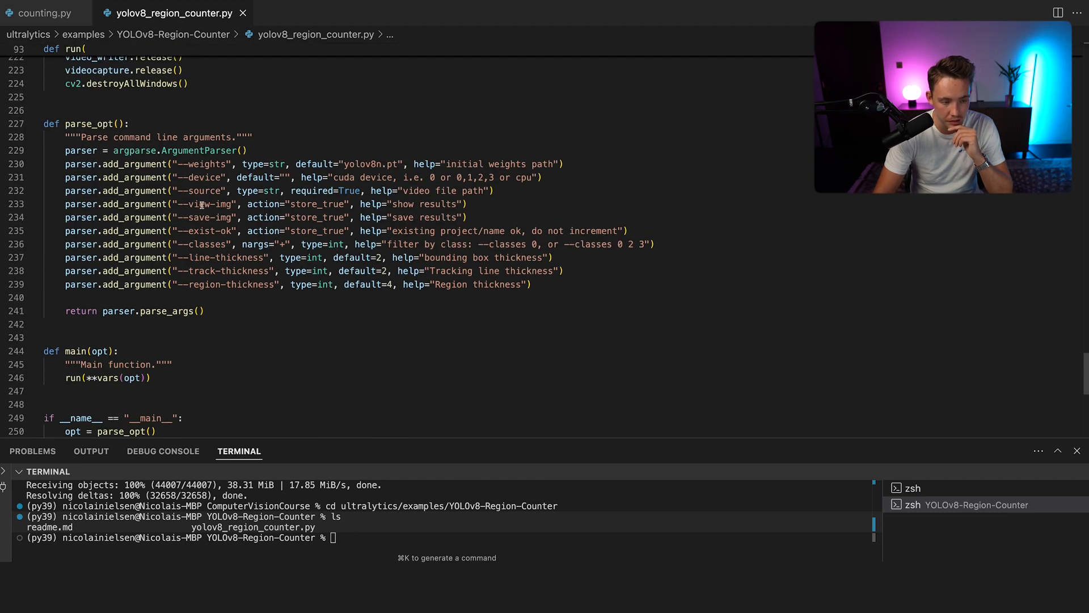
drag(184, 203, 513, 209)
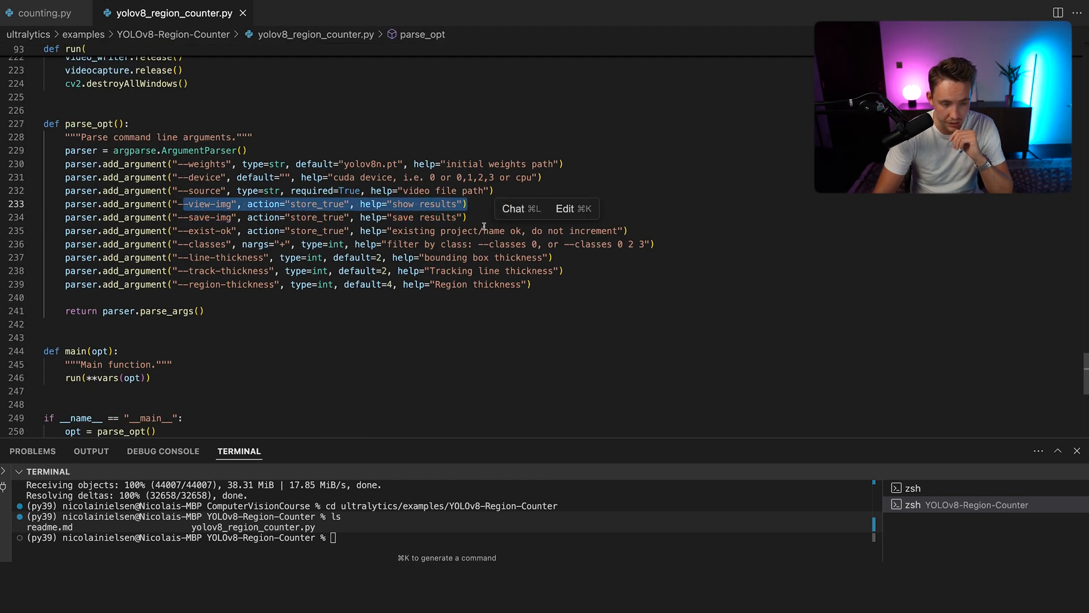
click(418, 532)
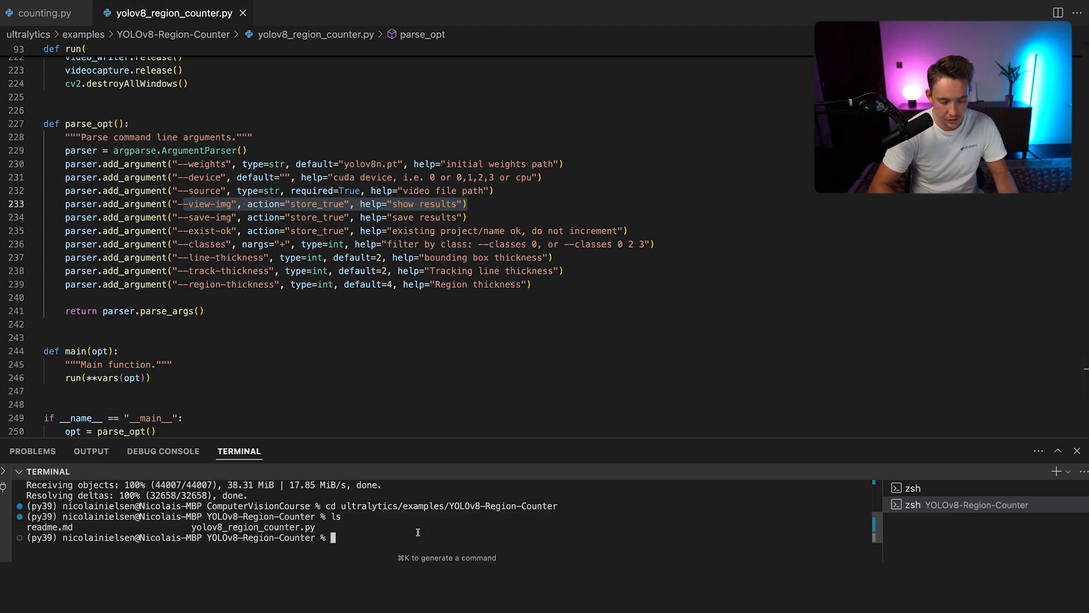
- Run the region counter command with dubai.mp4 source, yolo11s.pt weights and --view-img; path not found
key(super+v)
key(Left)
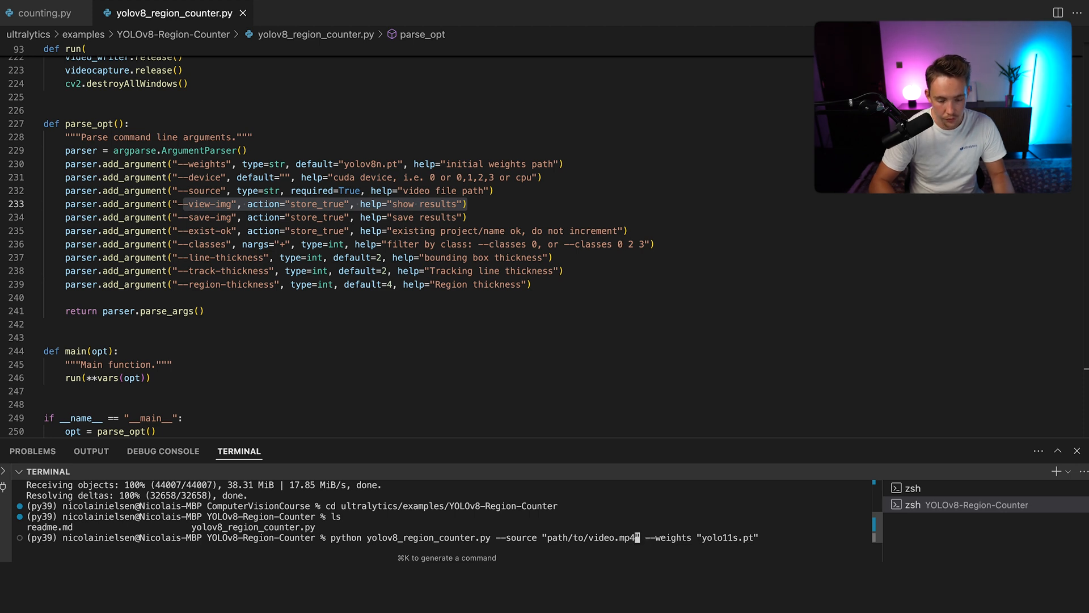
key(BackSpace)
key(BackSpace)
key(BackSpace)
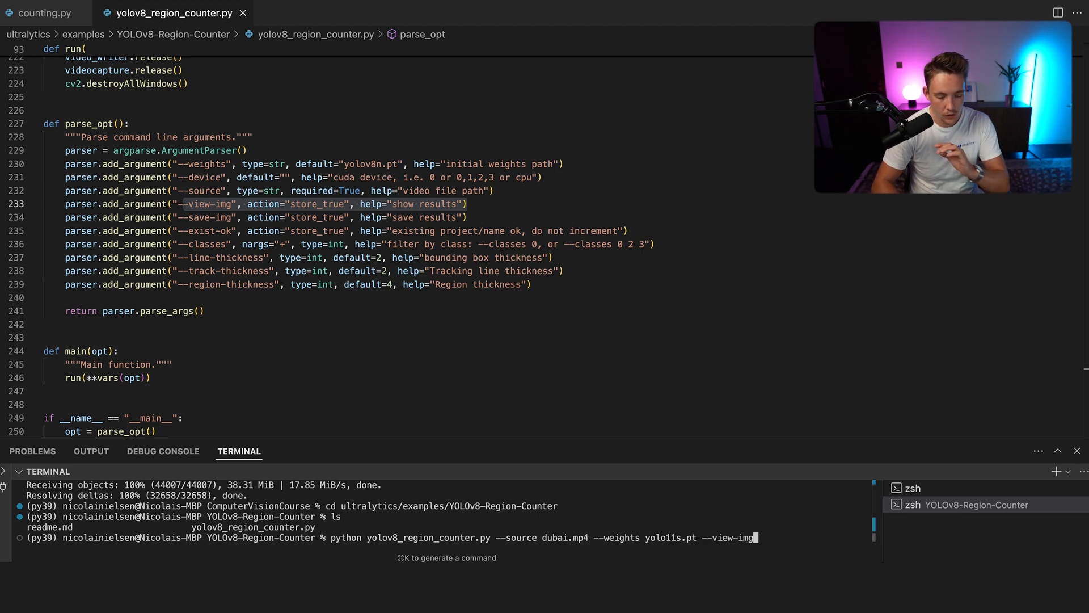
key(Return)
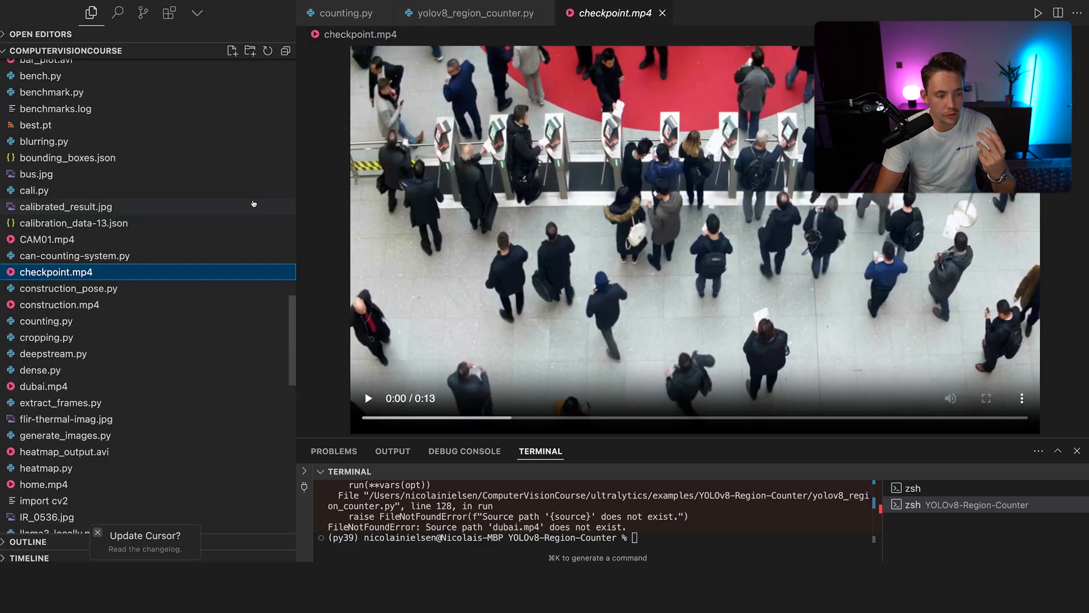
- Copy checkpoint.mp4's full path into the --source of the recalled command and run it
right_click(85, 270)
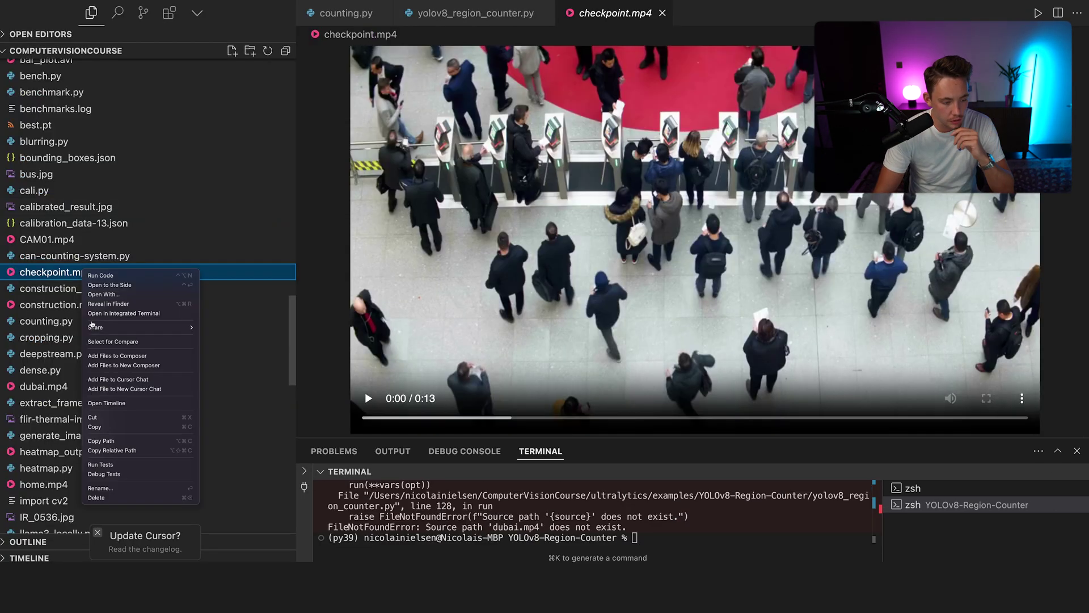
click(113, 442)
click(649, 534)
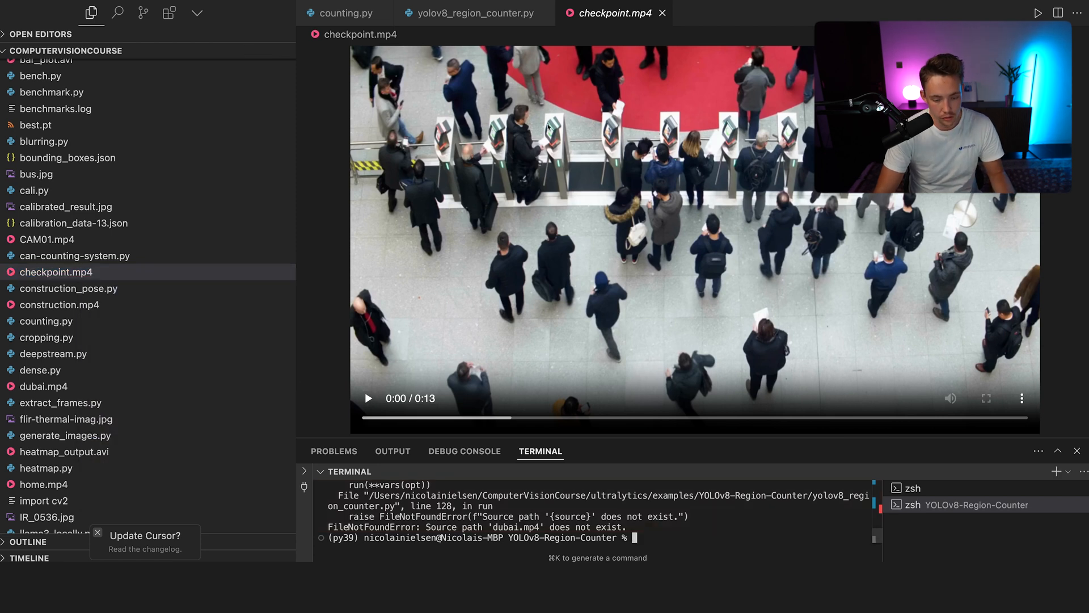
key(Up)
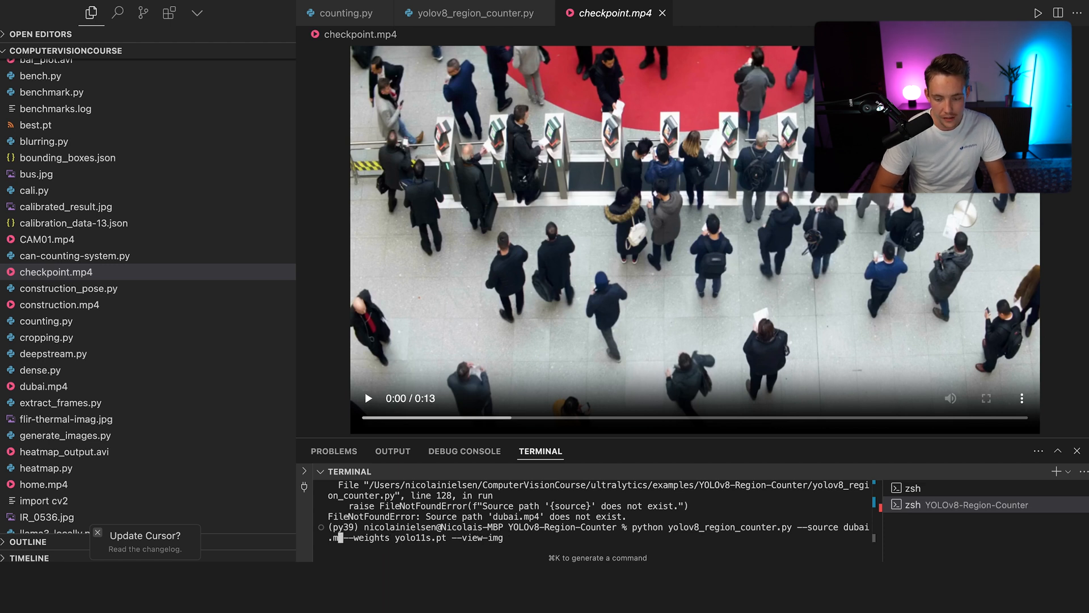
key(BackSpace)
key(super+v)
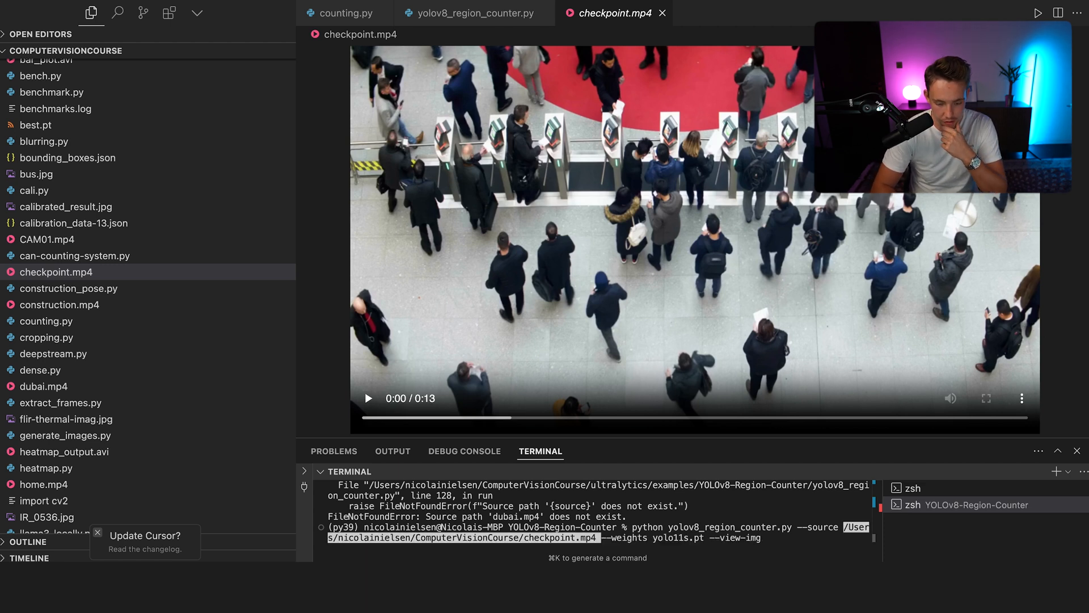
key(Return)
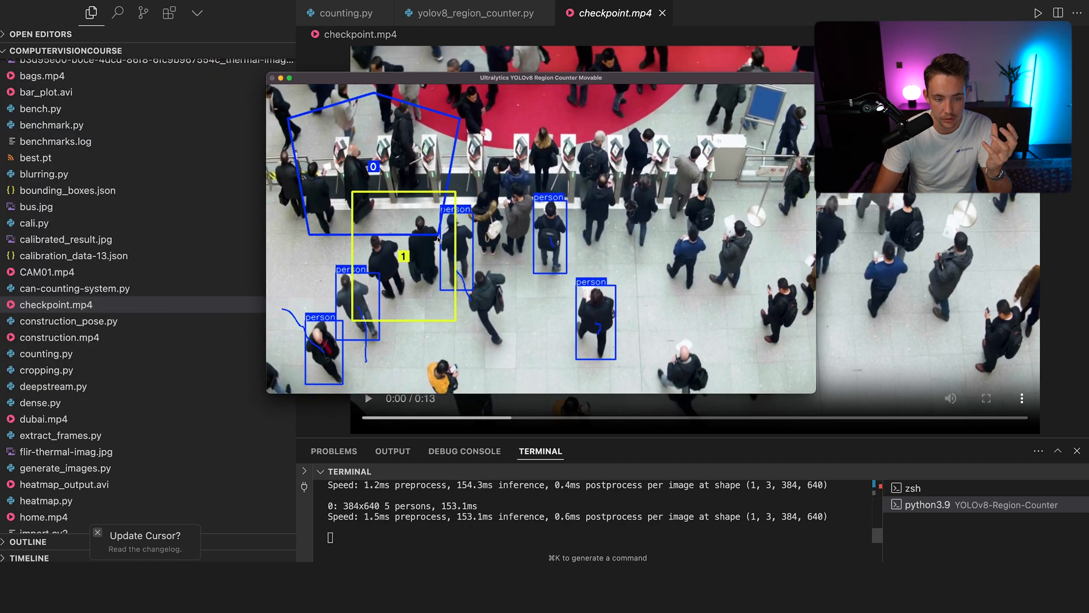
- Drag the yellow region over walking people and the blue polygon right over the gates
mouse_move(433, 242)
mouse_down()
mouse_move(413, 252)
mouse_move(426, 246)
mouse_up()
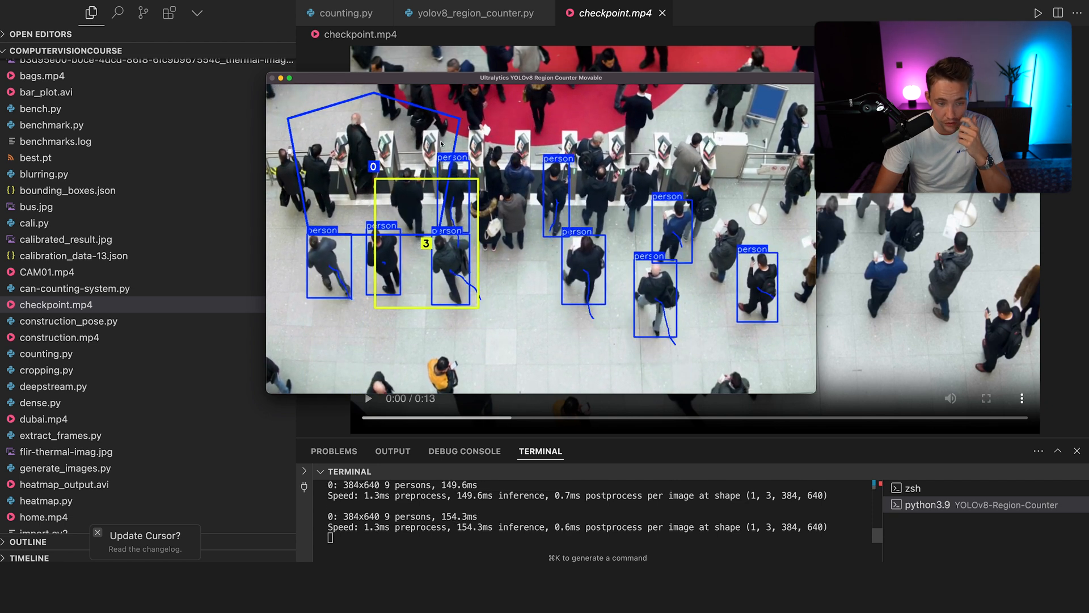
drag(432, 145, 468, 146)
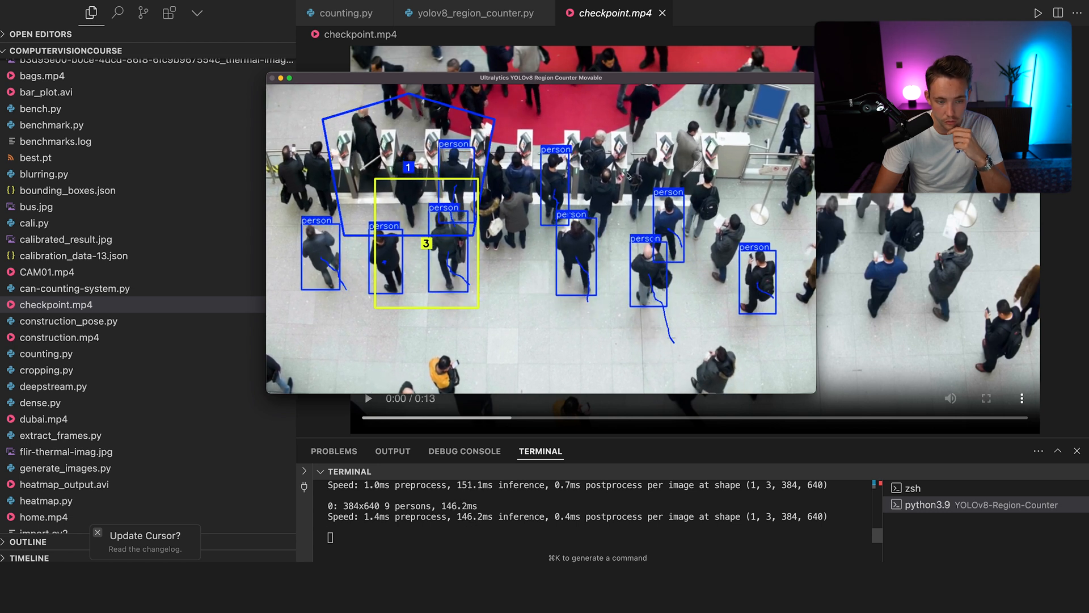
drag(519, 181, 528, 211)
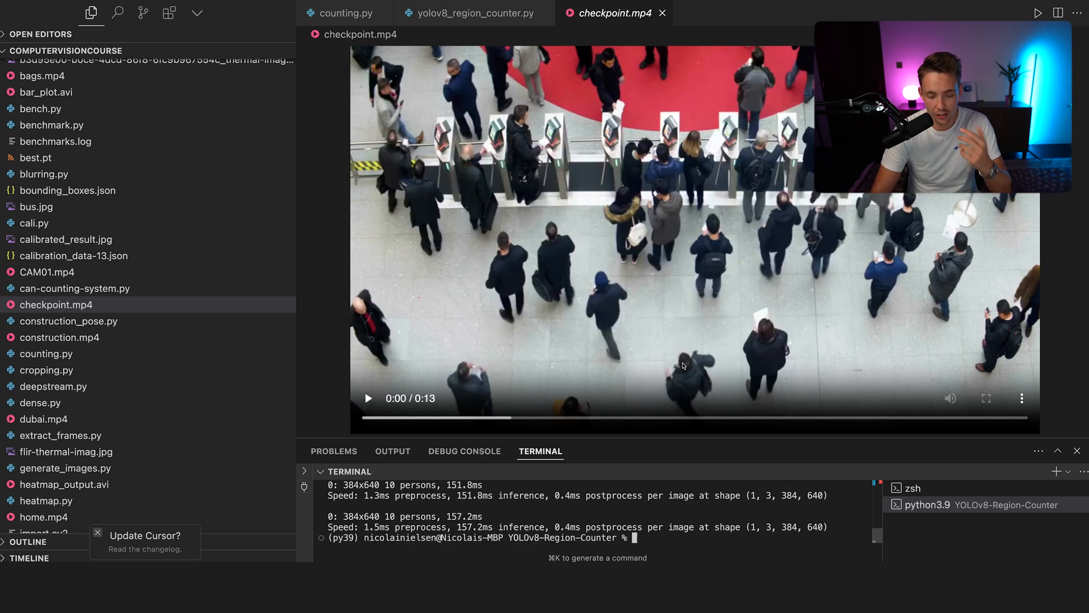
- Recall the run command, change the --source path from checkpoint to dubai.mp4 and run it
key(Up)
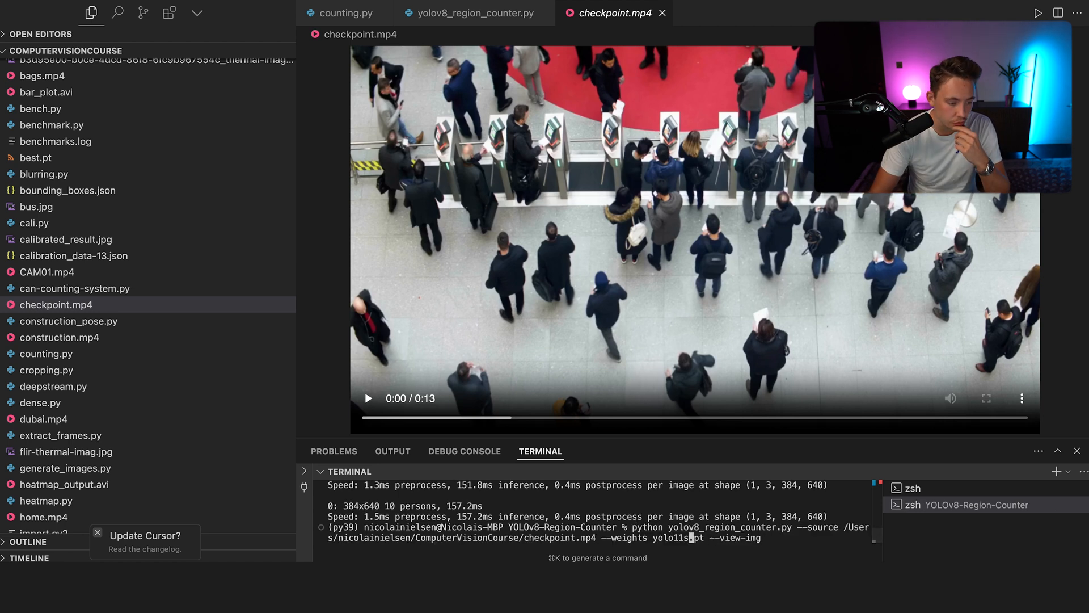
click(54, 421)
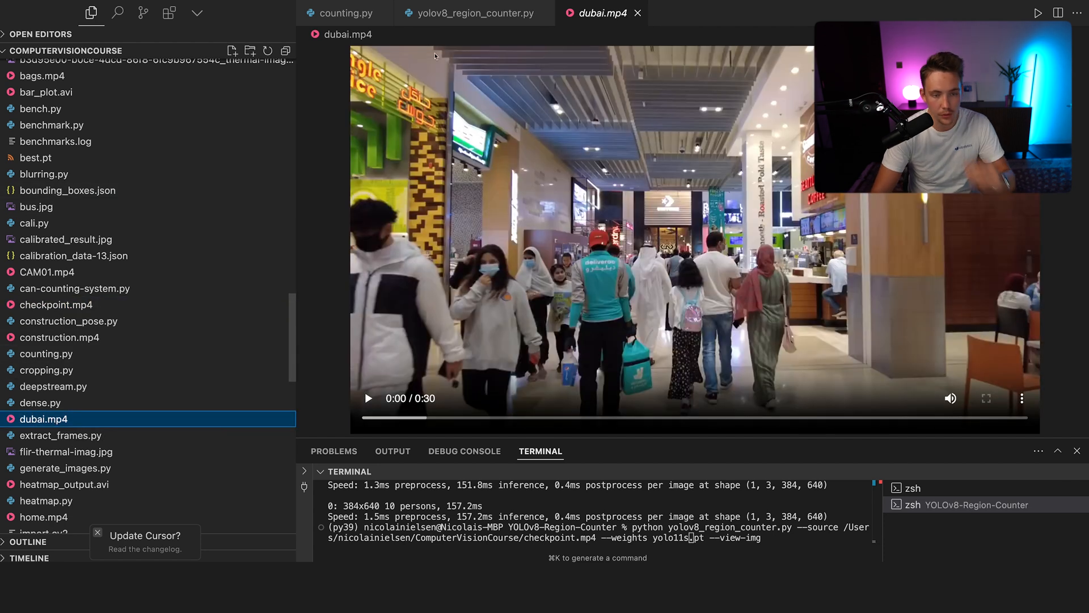
click(419, 15)
click(751, 525)
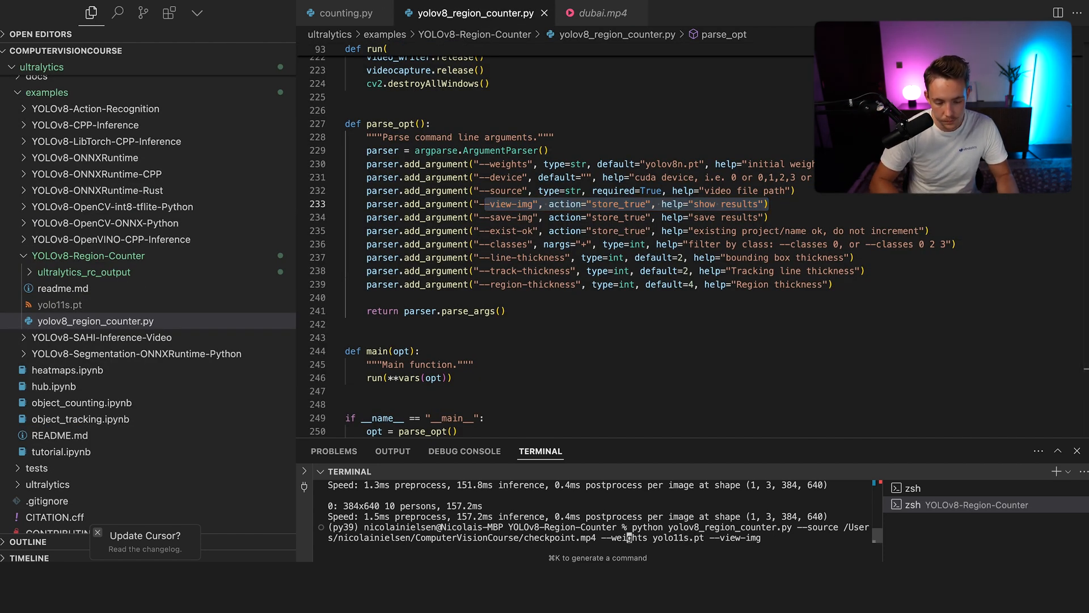
key(BackSpace)
key(BackSpace)
key(BackSpace)
key(BackSpace)
key(BackSpace)
key(BackSpace)
key(BackSpace)
key(BackSpace)
text(dubai)
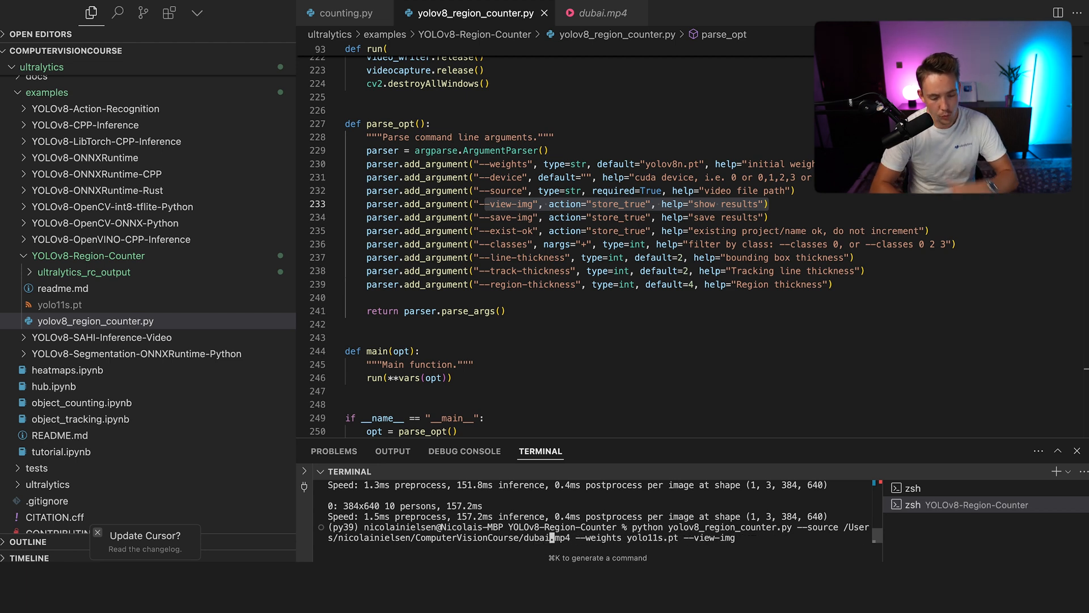
key(Return)
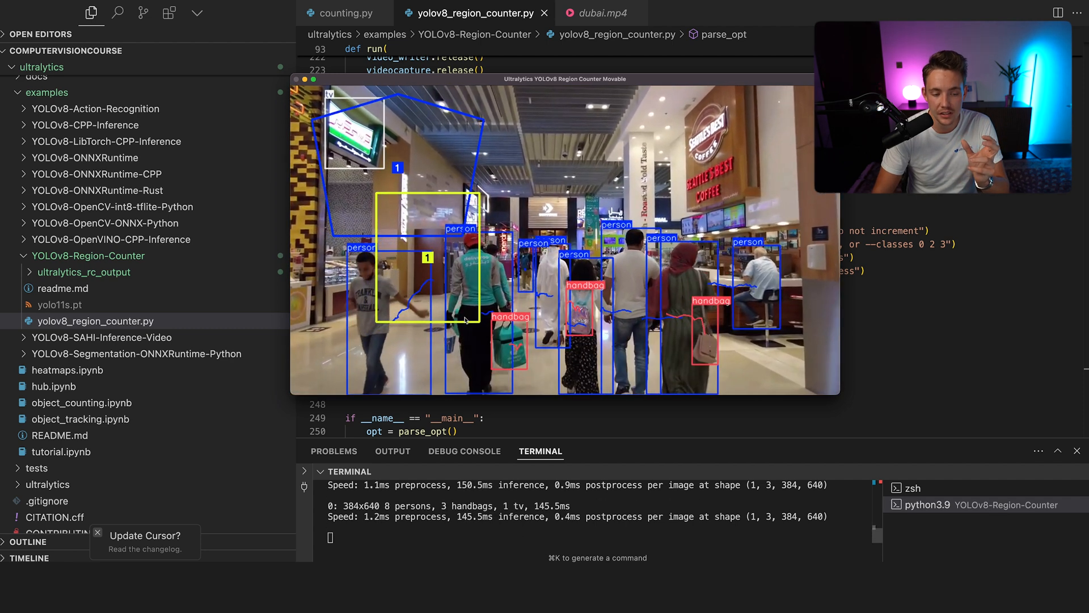
- Nudge the blue polygon and move the yellow region right over walkers and seated people
mouse_move(436, 154)
mouse_down()
mouse_move(454, 157)
mouse_move(433, 149)
mouse_up()
mouse_move(410, 256)
mouse_down()
mouse_move(549, 305)
mouse_move(525, 307)
mouse_move(538, 306)
mouse_up()
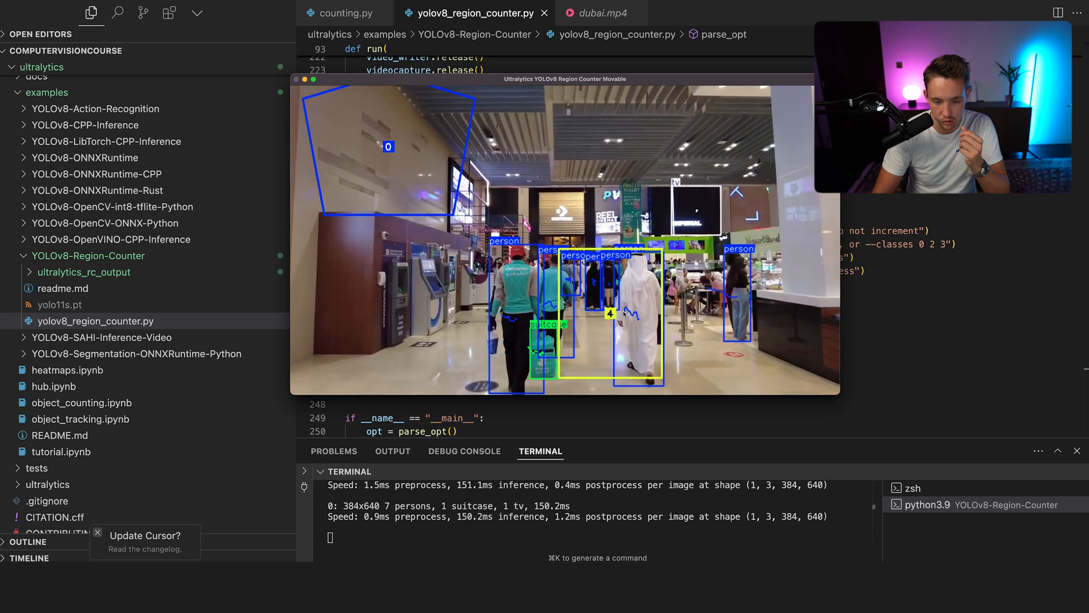
drag(628, 314, 635, 308)
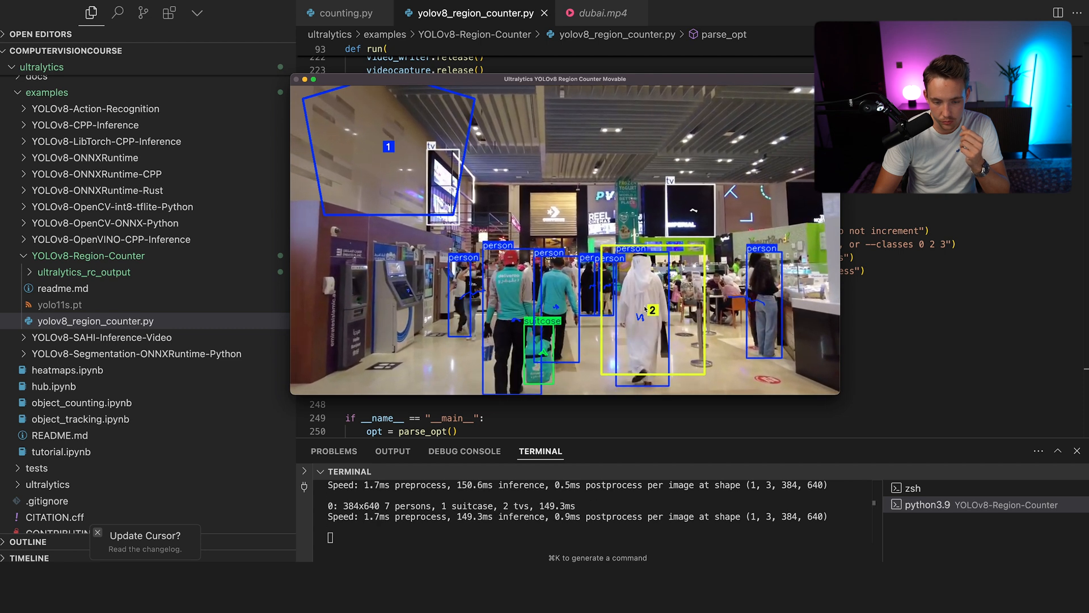
drag(642, 306, 644, 308)
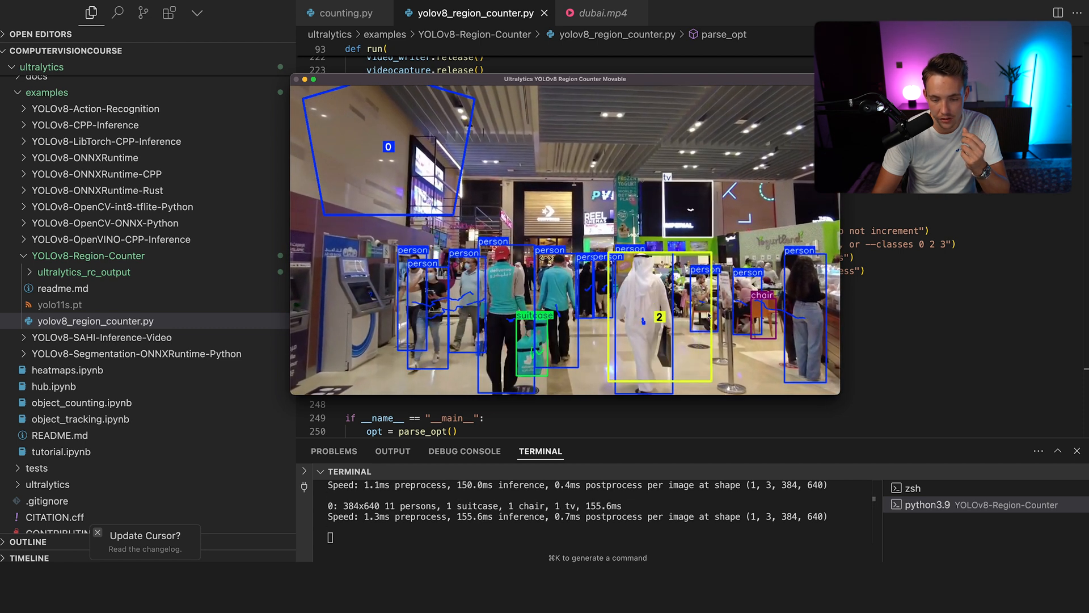
drag(642, 307, 748, 317)
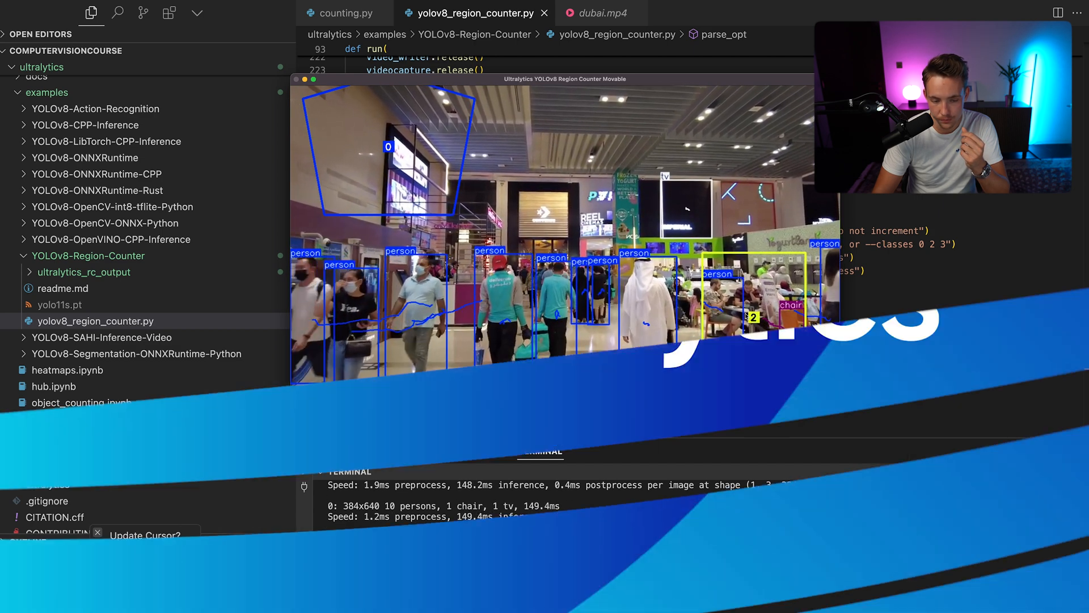